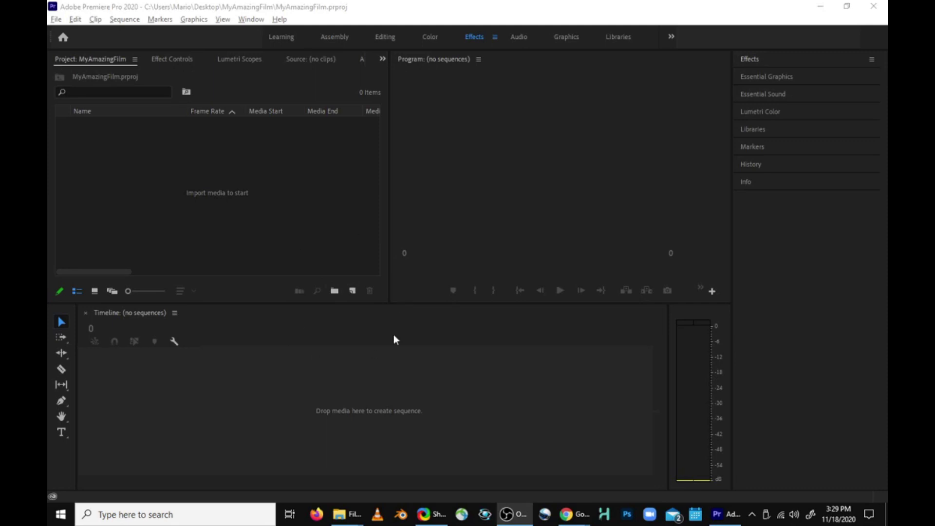
# Start a new sequence with the Custom editing mode and a timebase of 24.00 frames/second.
pyautogui.click(57, 20)
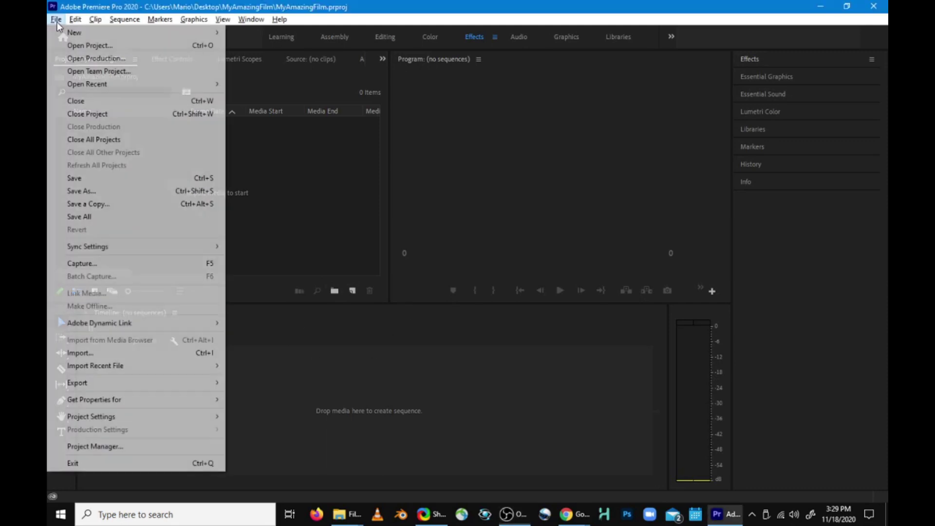
pyautogui.moveTo(62, 32)
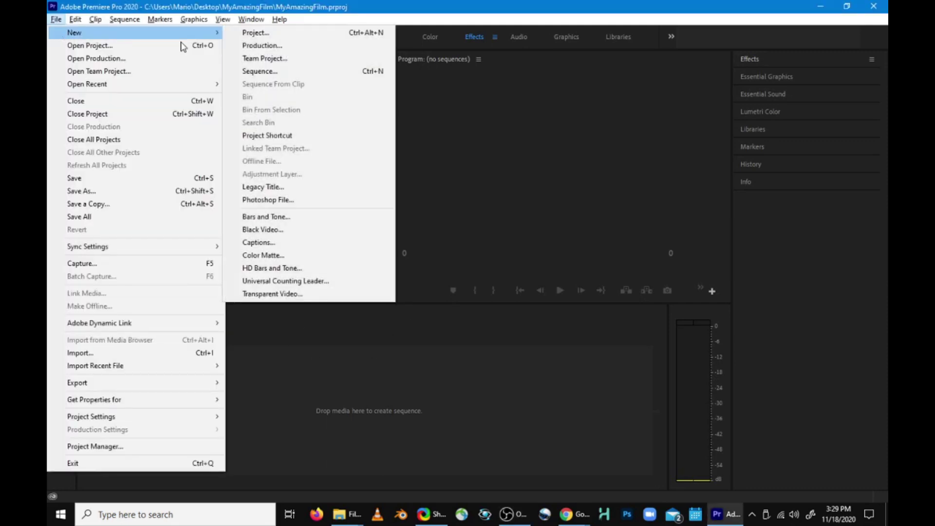
pyautogui.click(305, 72)
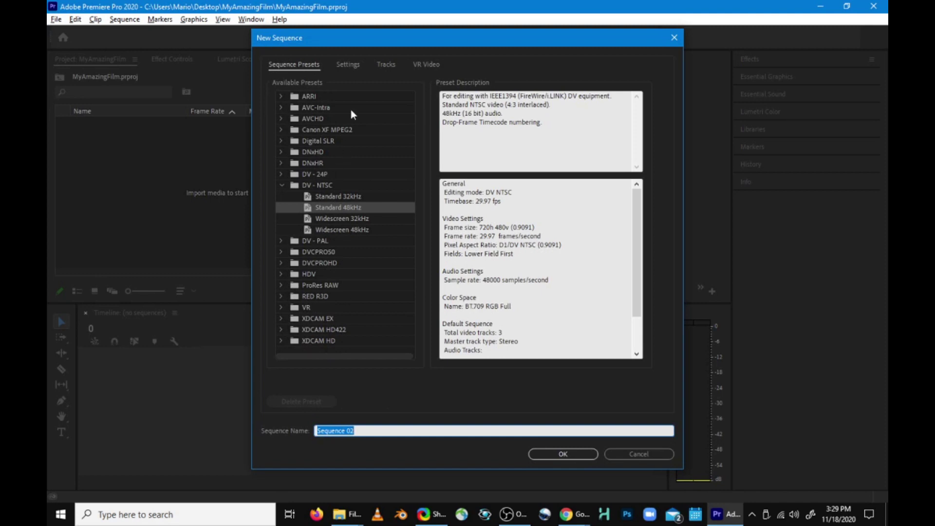
pyautogui.click(349, 63)
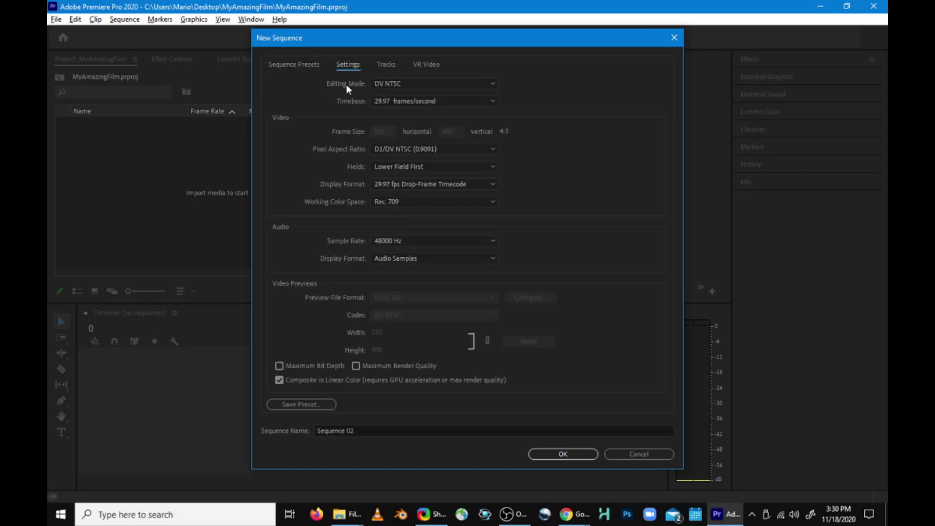
pyautogui.click(493, 84)
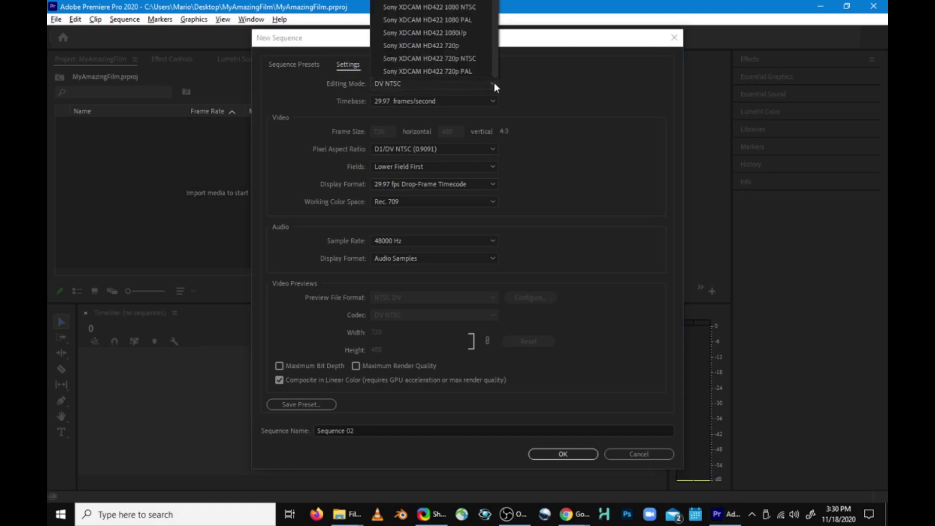
pyautogui.click(494, 83)
pyautogui.click(494, 83)
pyautogui.scroll(3, 447, 25)
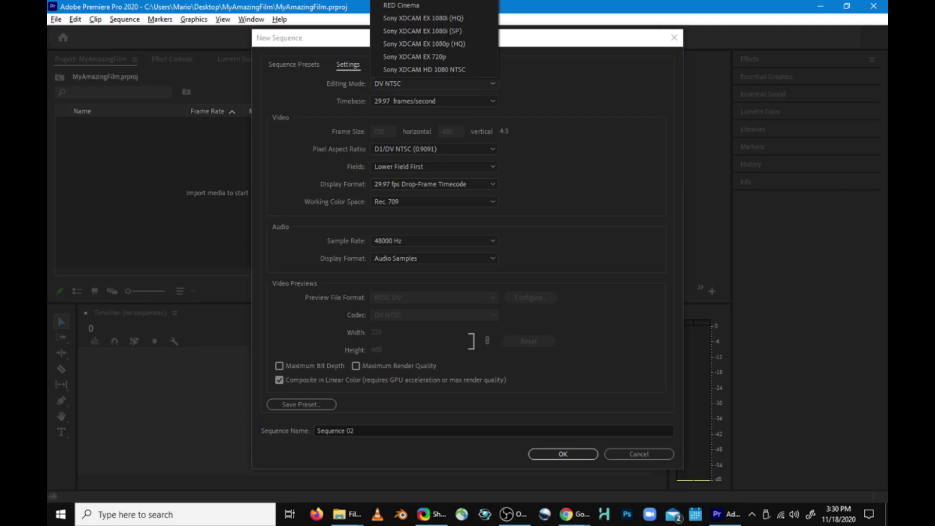
pyautogui.click(429, 1)
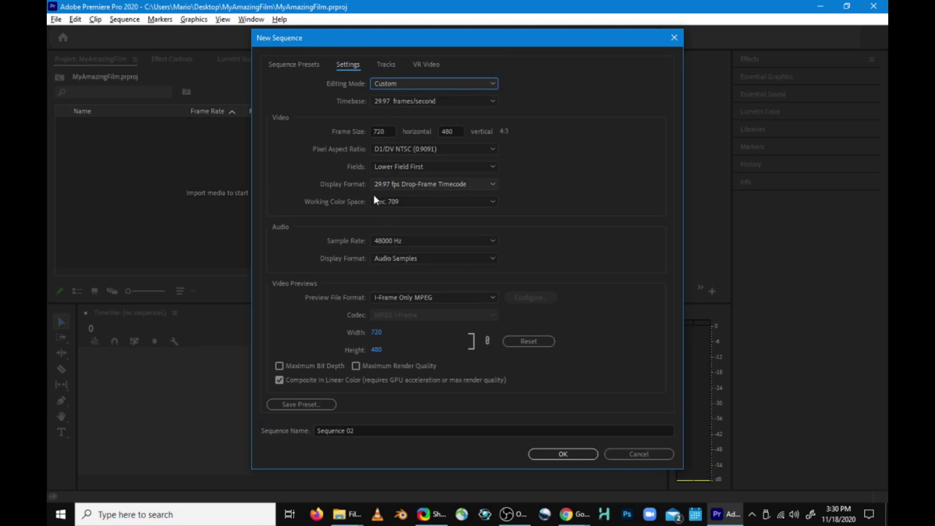
pyautogui.click(482, 103)
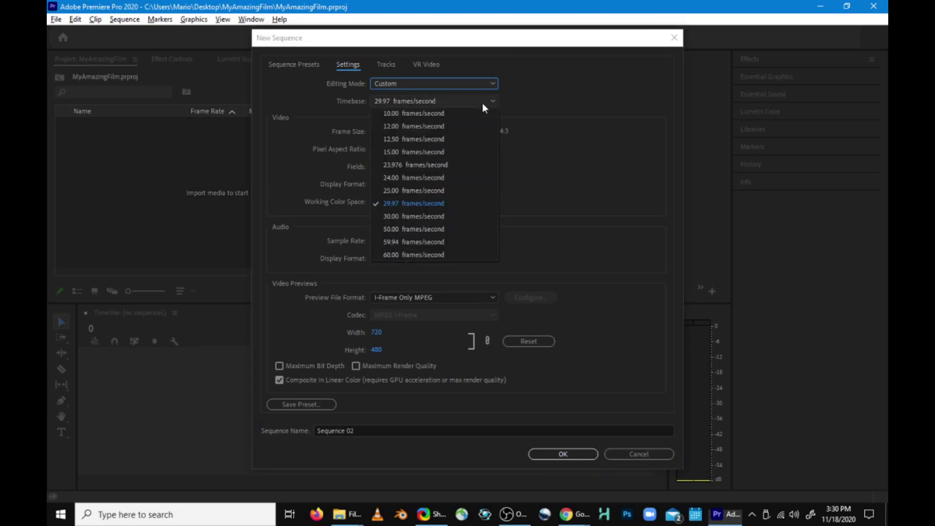
pyautogui.click(430, 179)
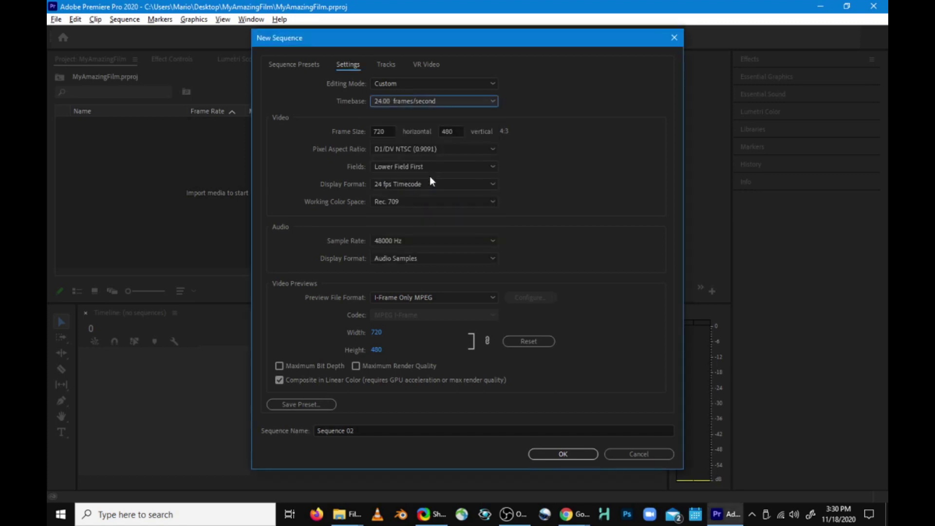
# Set the new sequence's frame size to 1920 by 1080 and its pixel aspect ratio to Square Pixels (1.0).
pyautogui.write('1920')
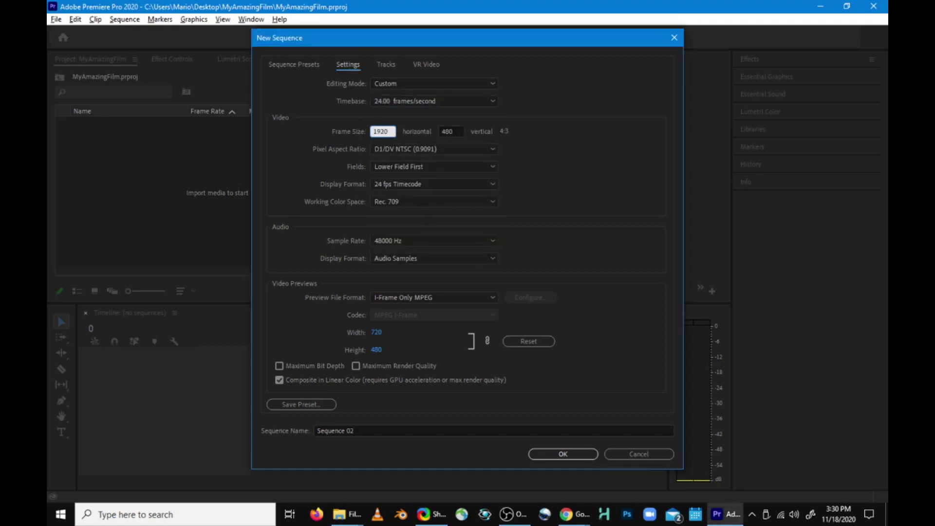
pyautogui.press('Tab')
pyautogui.write('1080')
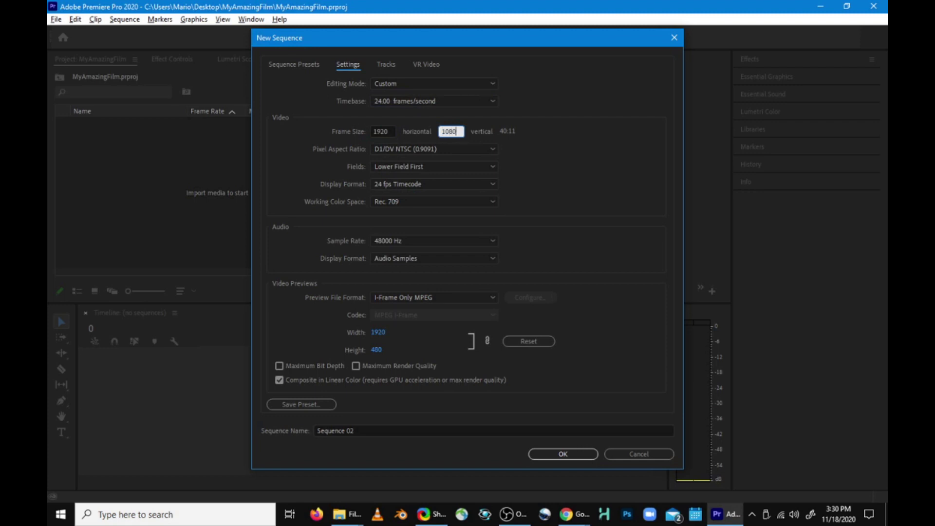
pyautogui.click(411, 153)
pyautogui.click(411, 162)
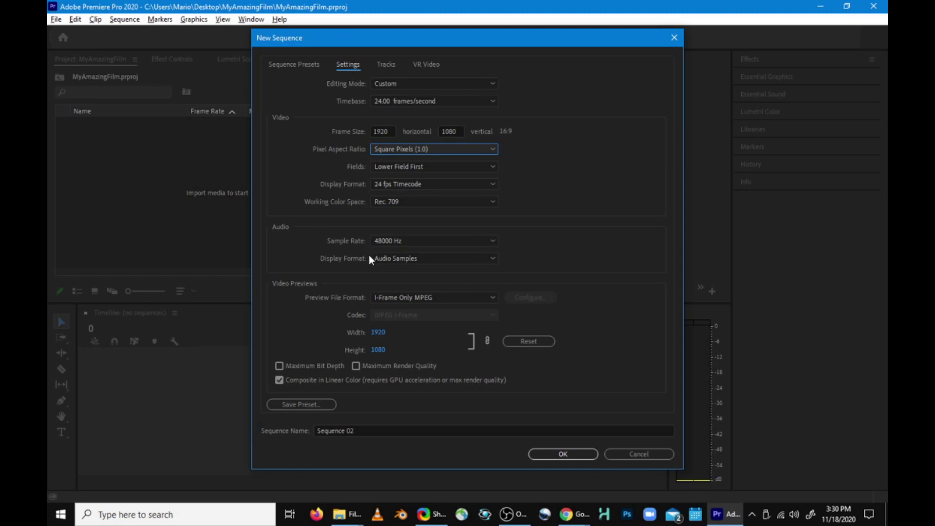
# Name the new sequence Sequence 01 and create it.
pyautogui.click(376, 429)
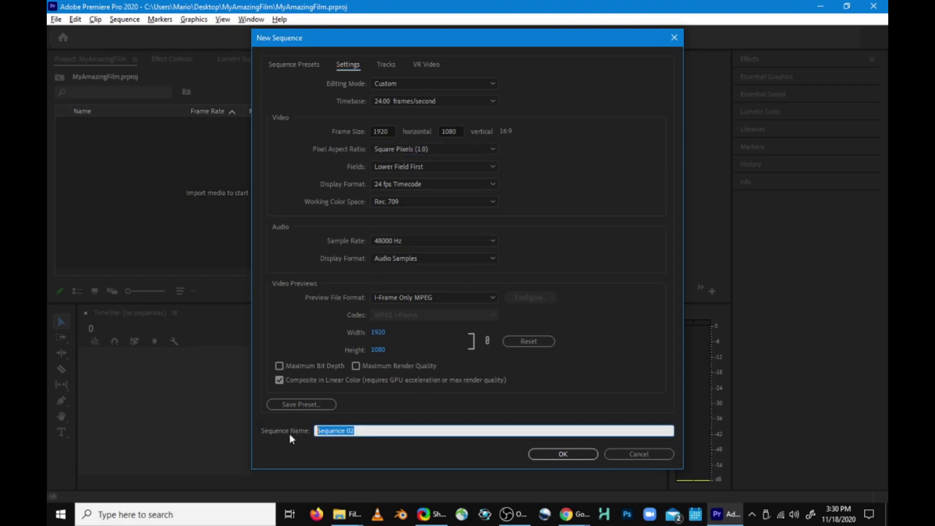
pyautogui.click(371, 430)
pyautogui.press('BackSpace')
pyautogui.write('1')
pyautogui.click(536, 454)
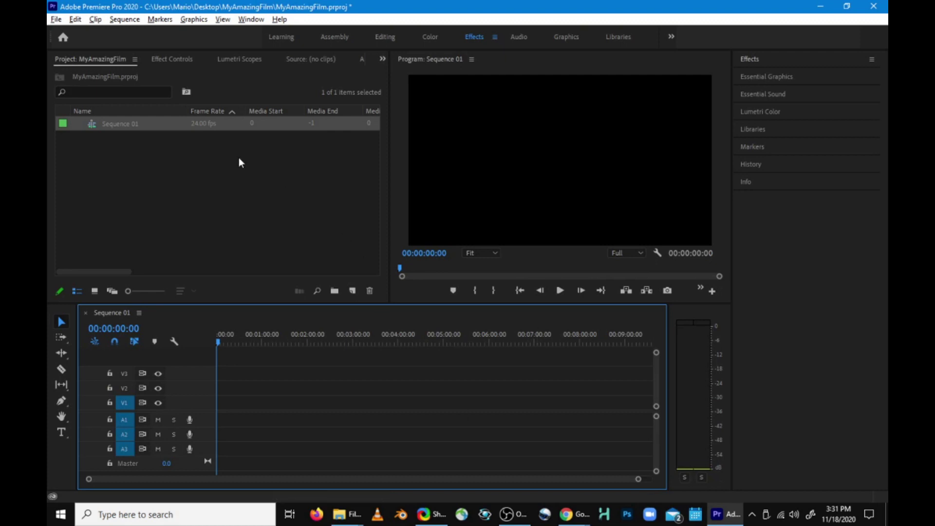
# Look over the Project, Effect Controls, Lumetri Scopes, Program, Effects and timeline panels of the current workspace.
pyautogui.click(102, 59)
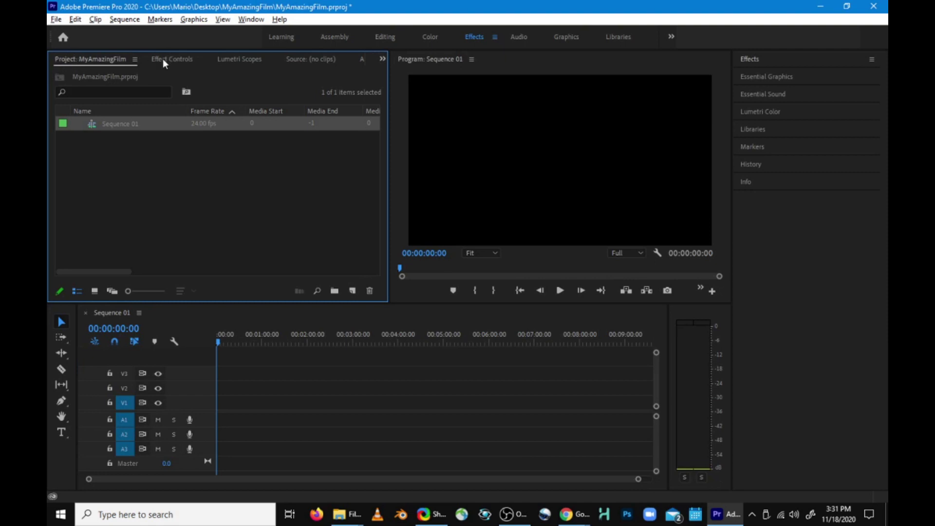
pyautogui.click(122, 315)
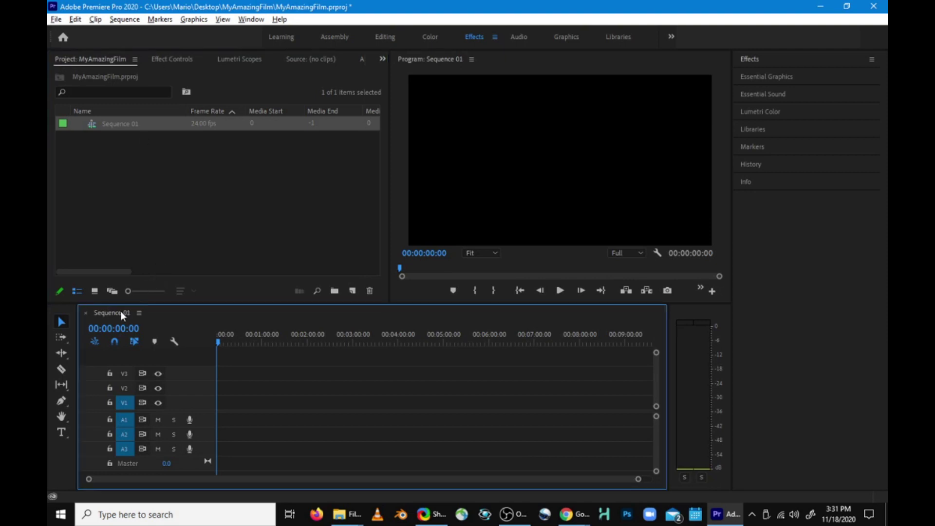
pyautogui.click(175, 60)
pyautogui.click(235, 59)
pyautogui.click(98, 58)
pyautogui.click(431, 62)
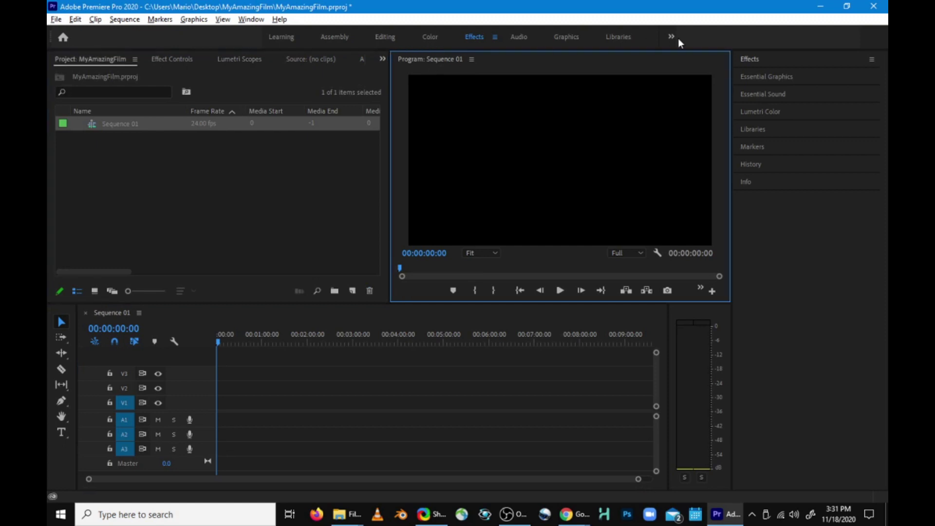
pyautogui.click(743, 58)
pyautogui.click(744, 57)
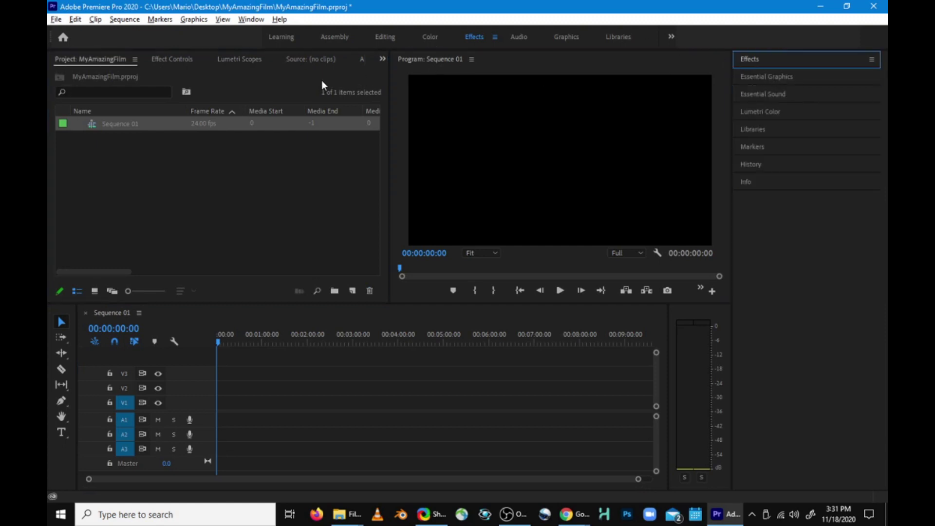
pyautogui.click(109, 316)
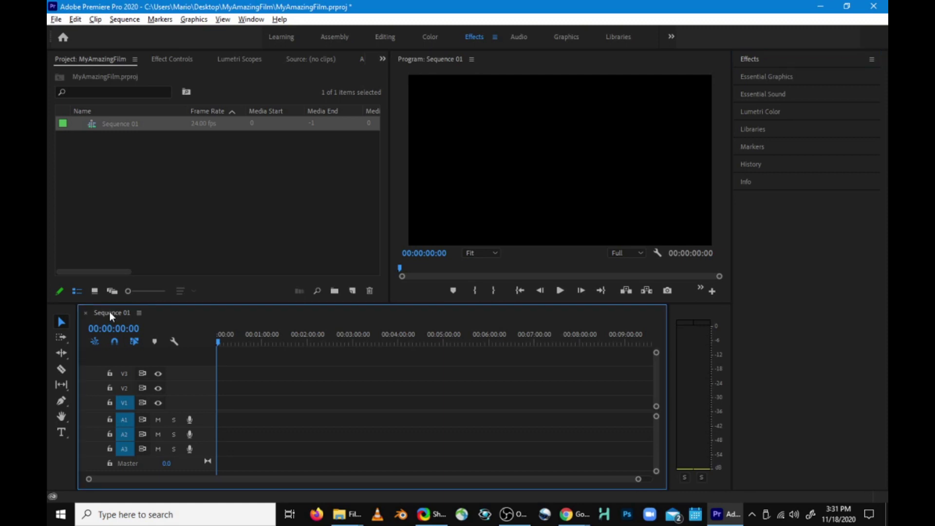
pyautogui.click(91, 61)
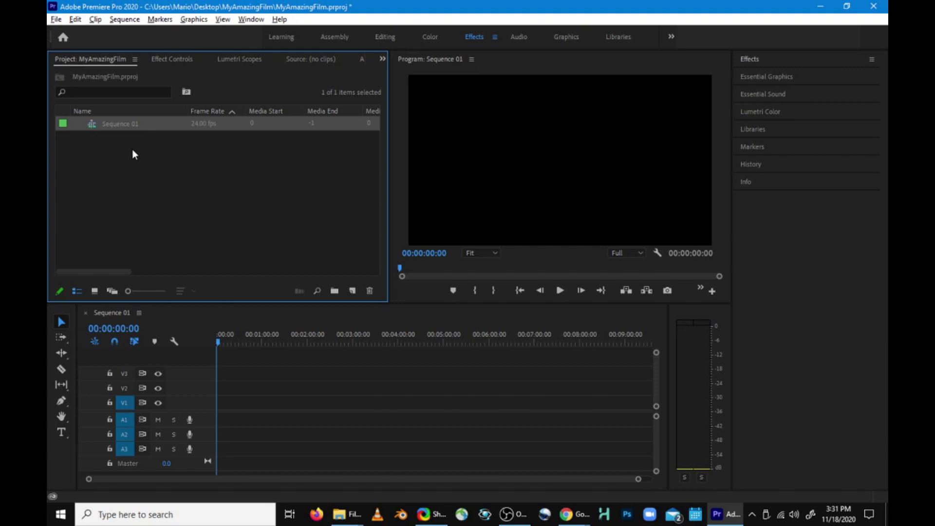
pyautogui.click(121, 318)
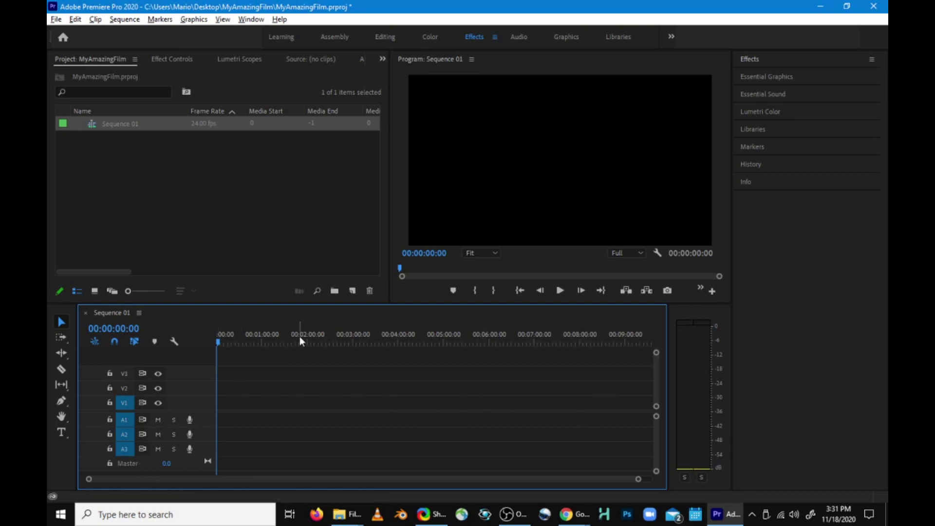
pyautogui.moveTo(220, 340); pyautogui.dragTo(210, 321)
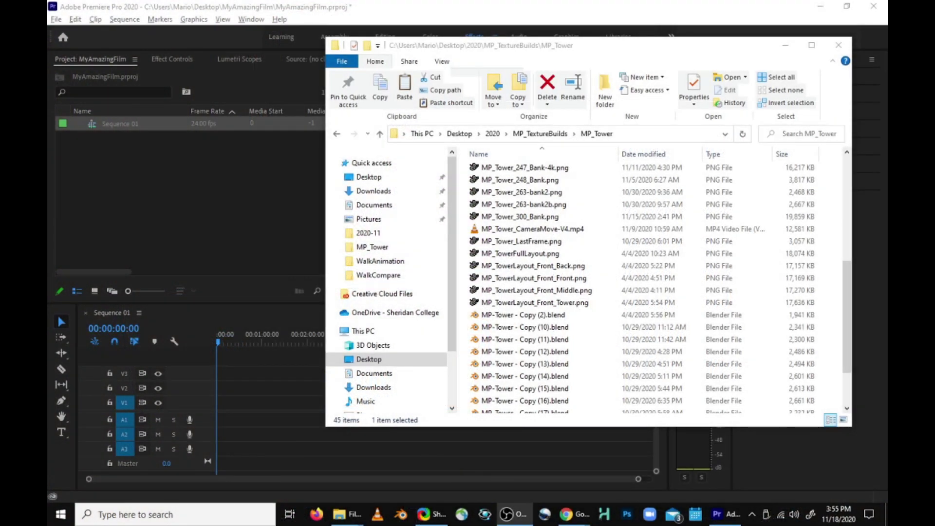
# Change to the Editing workspace, check the Effect Controls and bring the Project panel back to the front.
pyautogui.click(110, 57)
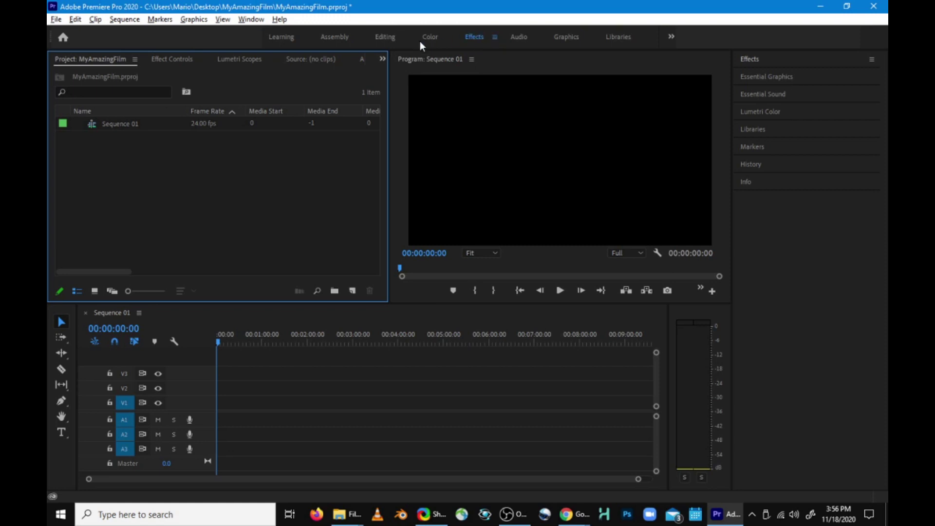
pyautogui.click(383, 37)
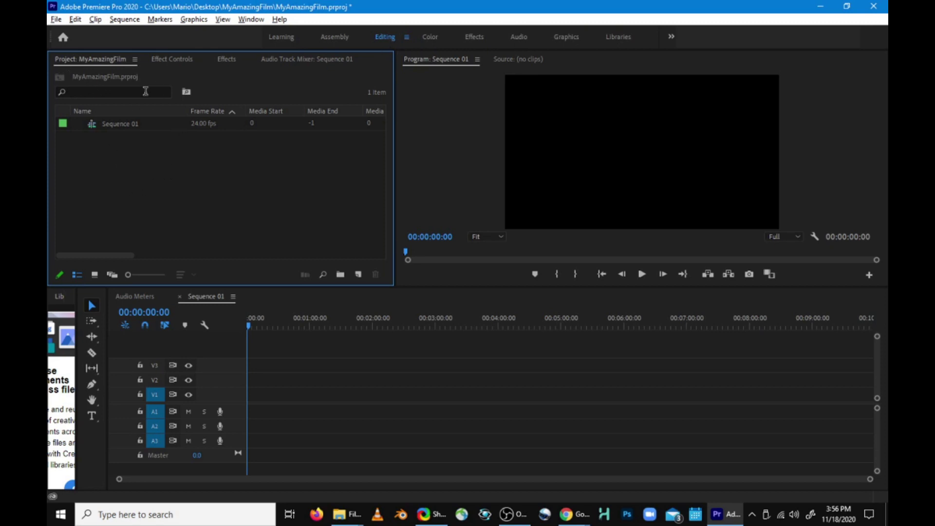
pyautogui.click(174, 59)
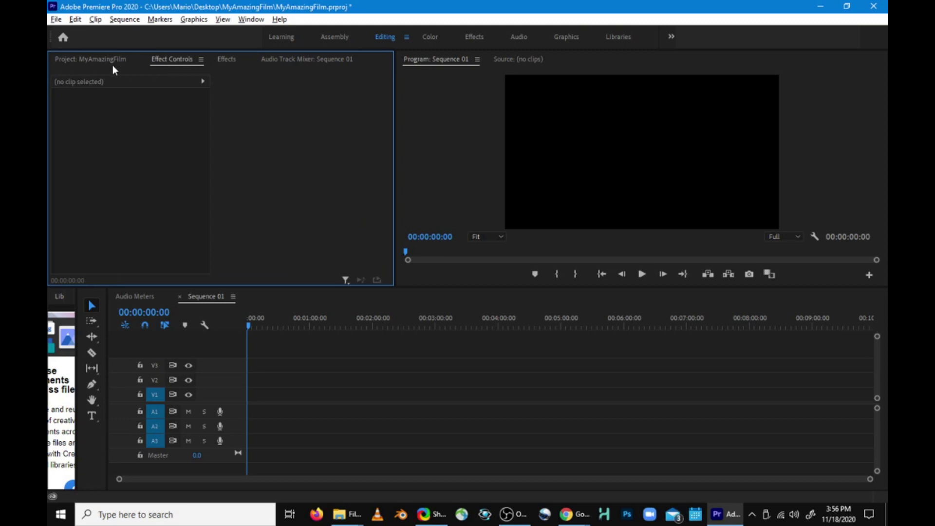
pyautogui.click(86, 60)
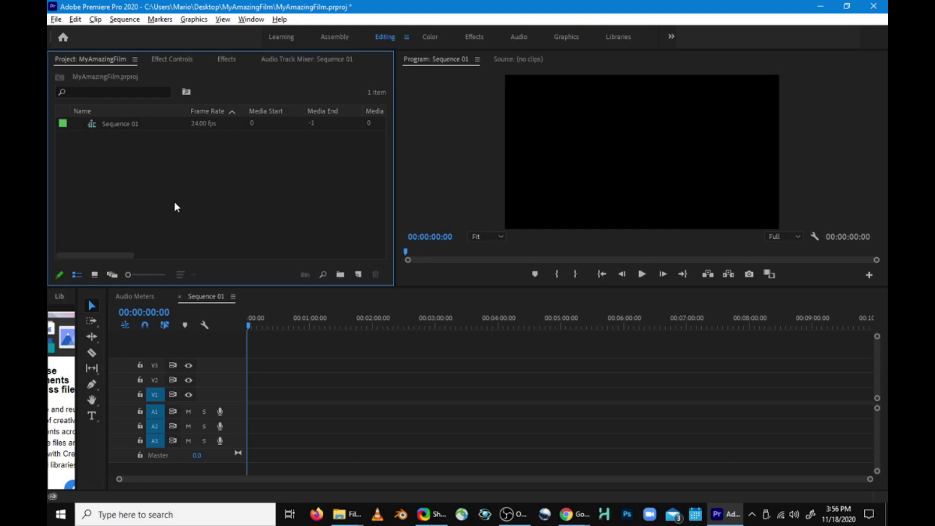
# Switch to File Explorer and look through the MP_Tower folder for image and sound files for the film.
pyautogui.hotkey('alt', 'Tab')
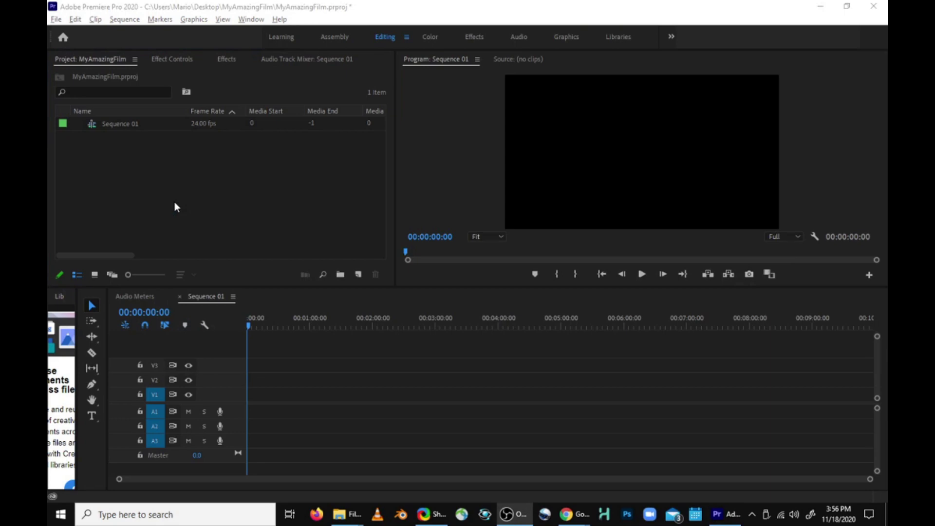
pyautogui.hotkey('alt', 'Tab')
pyautogui.press('Tab')
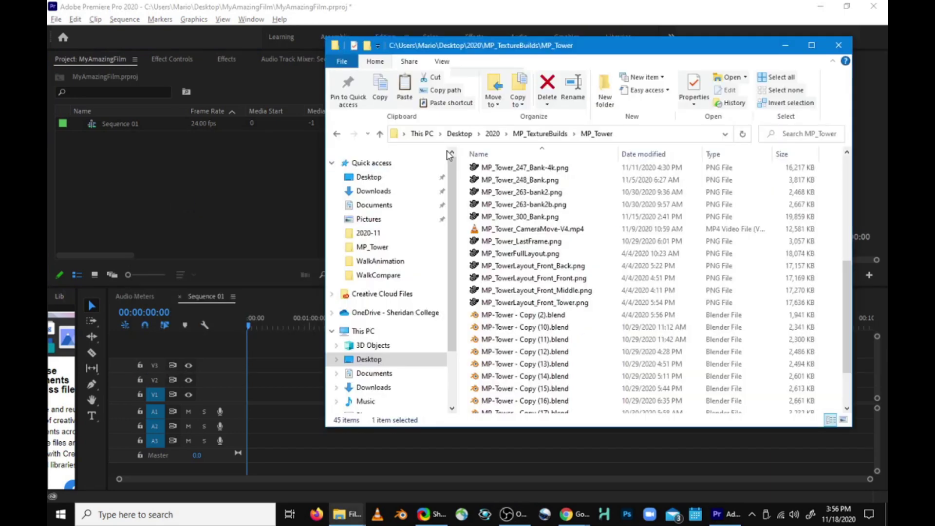
pyautogui.click(552, 217)
pyautogui.scroll(-1, 535, 236)
pyautogui.scroll(-2, 536, 237)
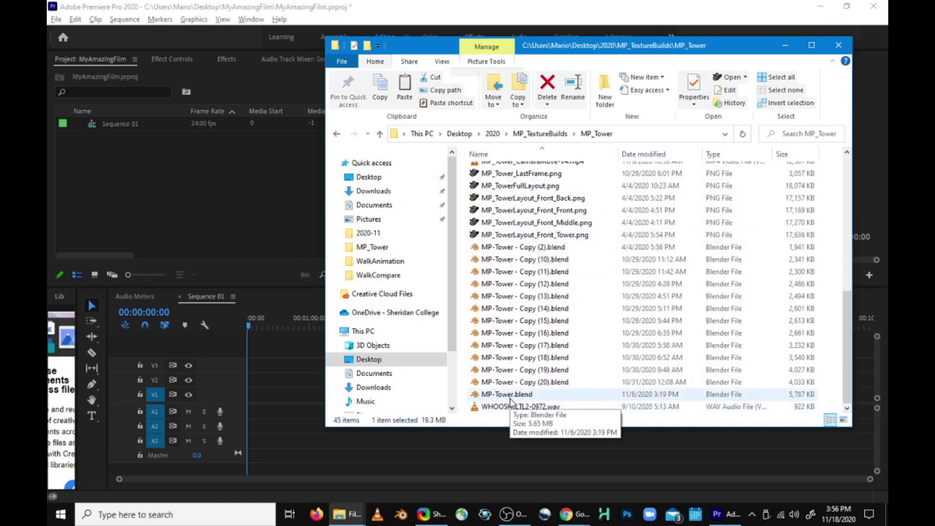
pyautogui.scroll(8, 511, 302)
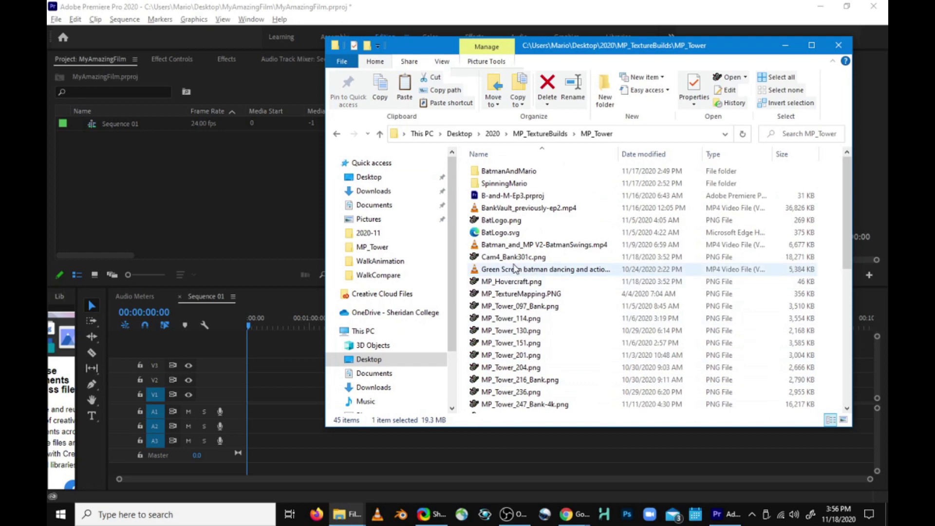
pyautogui.scroll(-1, 507, 236)
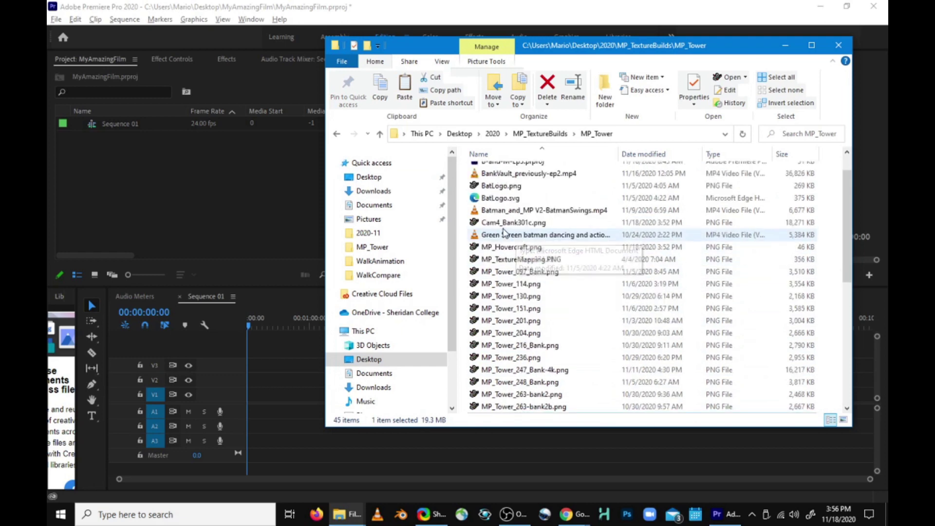
# Select Cam4_Bank301c.png, MP_Hovercraft.png and WHOOSH_LTL2-0972.wav together in the MP_Tower folder.
pyautogui.click(505, 227)
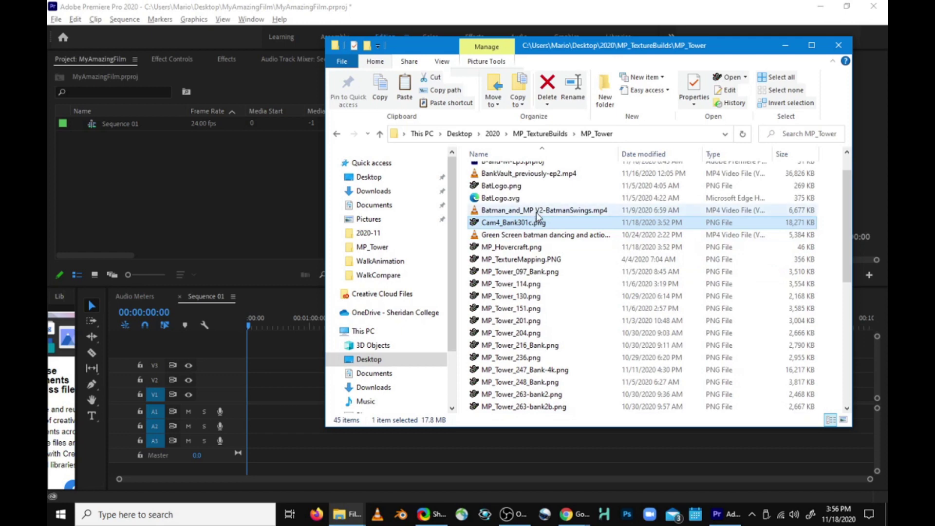
pyautogui.keyDown('ctrl'); pyautogui.click(517, 248); pyautogui.keyUp('ctrl')
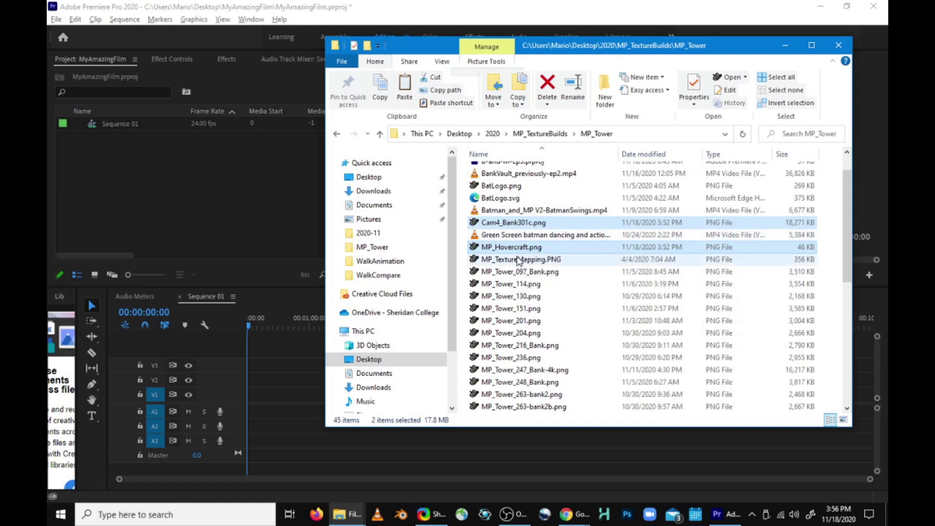
pyautogui.scroll(-7, 520, 262)
pyautogui.scroll(-1, 515, 306)
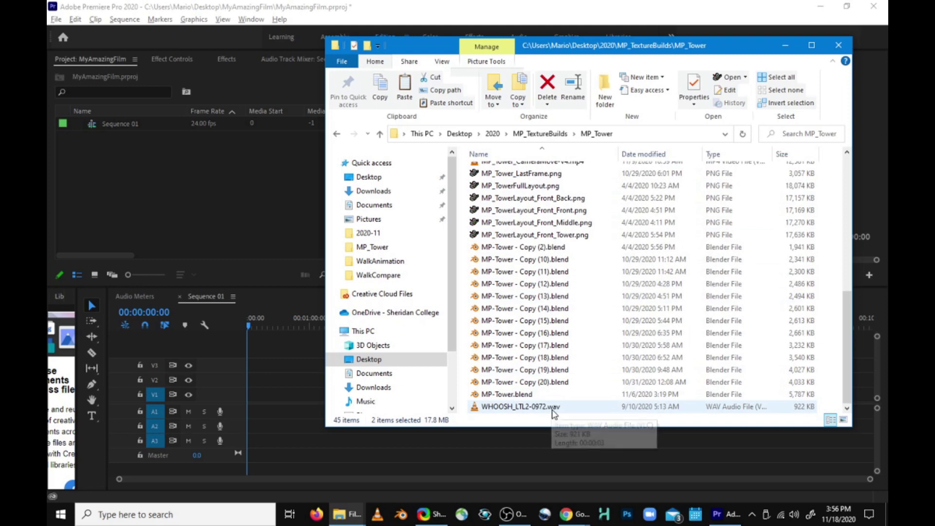
pyautogui.keyDown('ctrl'); pyautogui.click(513, 409); pyautogui.keyUp('ctrl')
pyautogui.scroll(8, 517, 345)
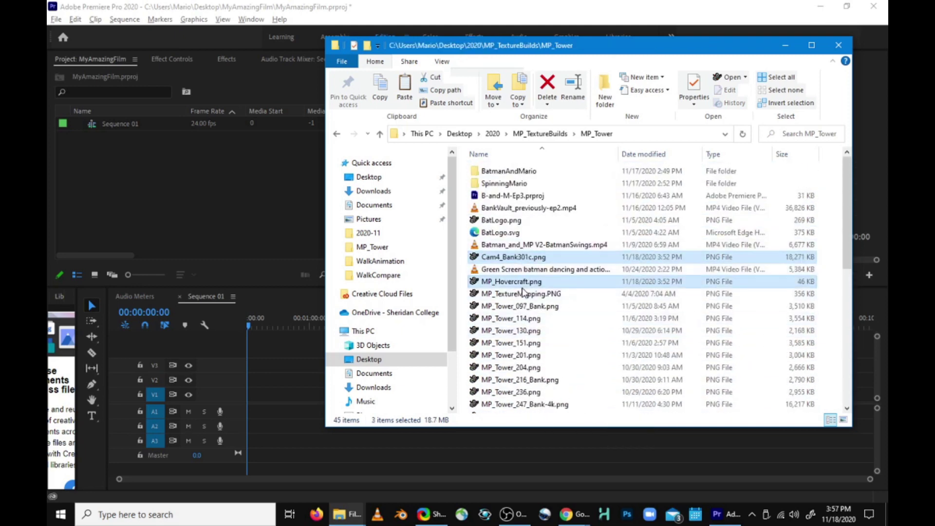
# Add MP_Tower_263-bank2b.png to the files already selected in the MP_Tower folder.
pyautogui.keyDown('ctrl'); pyautogui.click(518, 232); pyautogui.keyUp('ctrl')
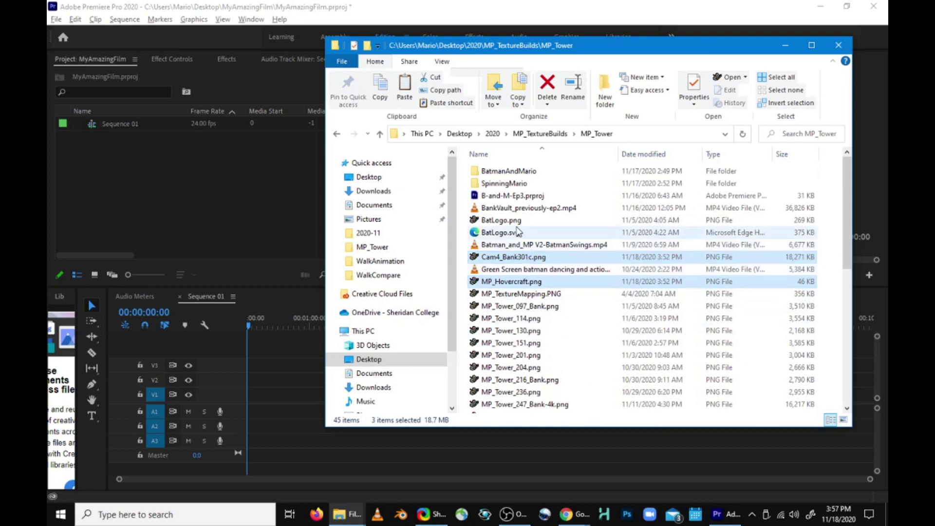
pyautogui.keyDown('ctrl'); pyautogui.click(507, 232); pyautogui.keyUp('ctrl')
pyautogui.keyDown('ctrl'); pyautogui.click(529, 200); pyautogui.keyUp('ctrl')
pyautogui.keyDown('ctrl'); pyautogui.click(529, 197); pyautogui.keyUp('ctrl')
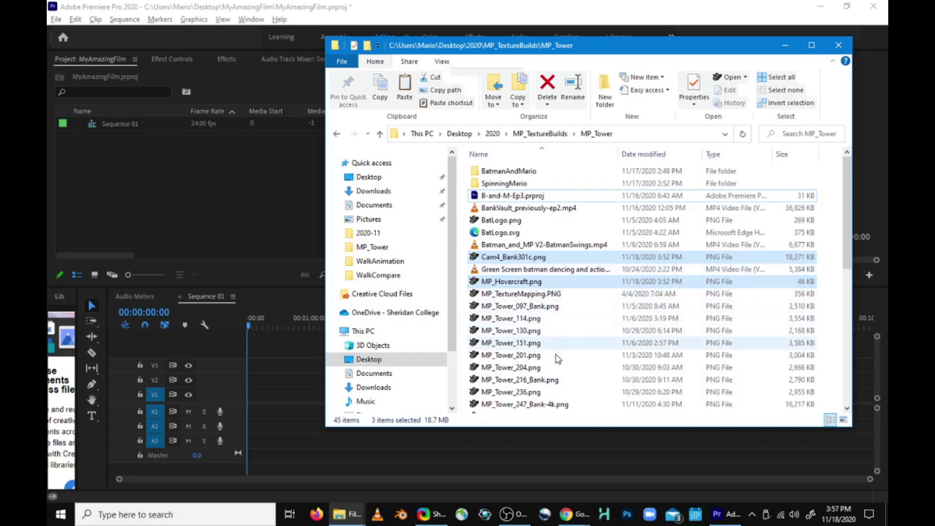
pyautogui.scroll(-2, 557, 370)
pyautogui.scroll(-2, 555, 382)
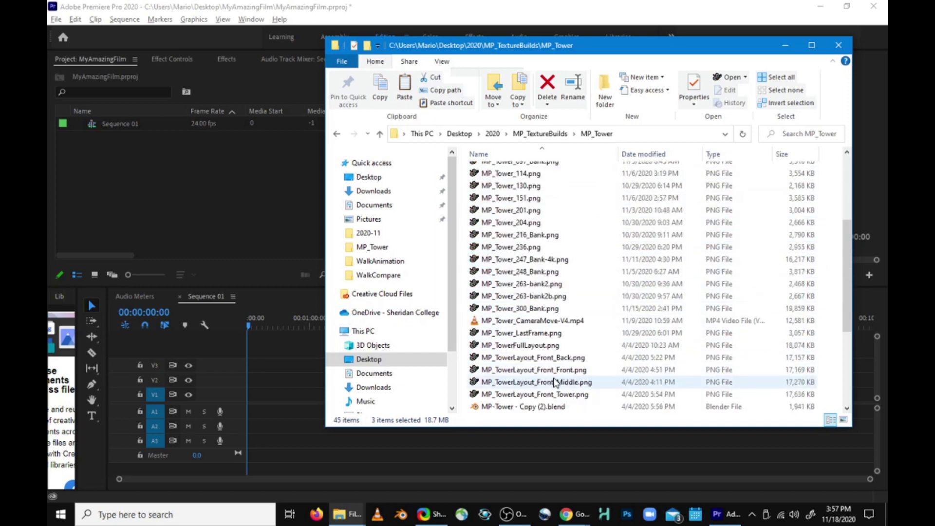
pyautogui.scroll(-5, 556, 382)
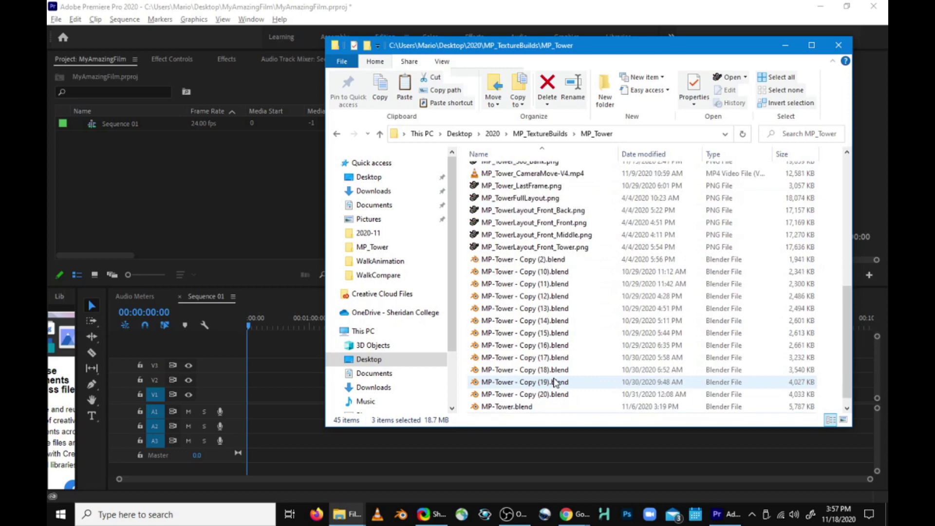
pyautogui.scroll(8, 536, 360)
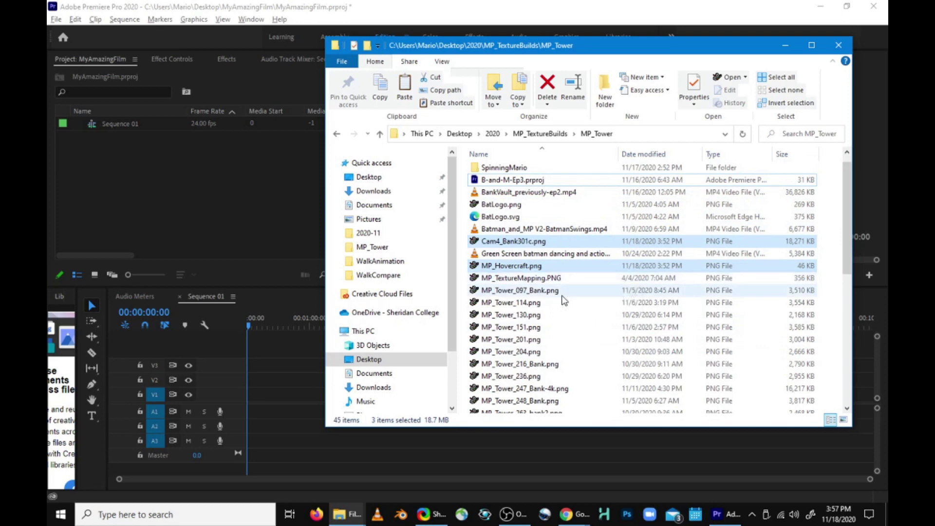
pyautogui.scroll(-1, 564, 300)
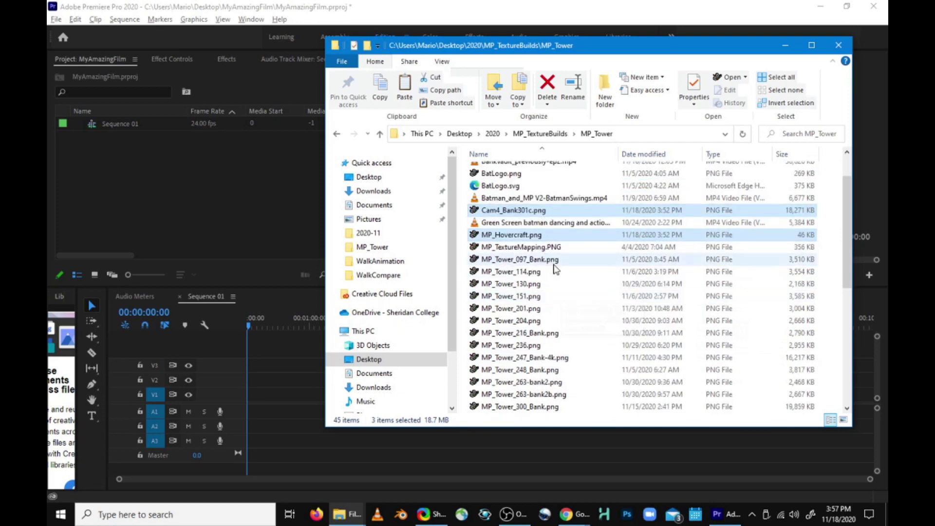
pyautogui.scroll(-1, 565, 299)
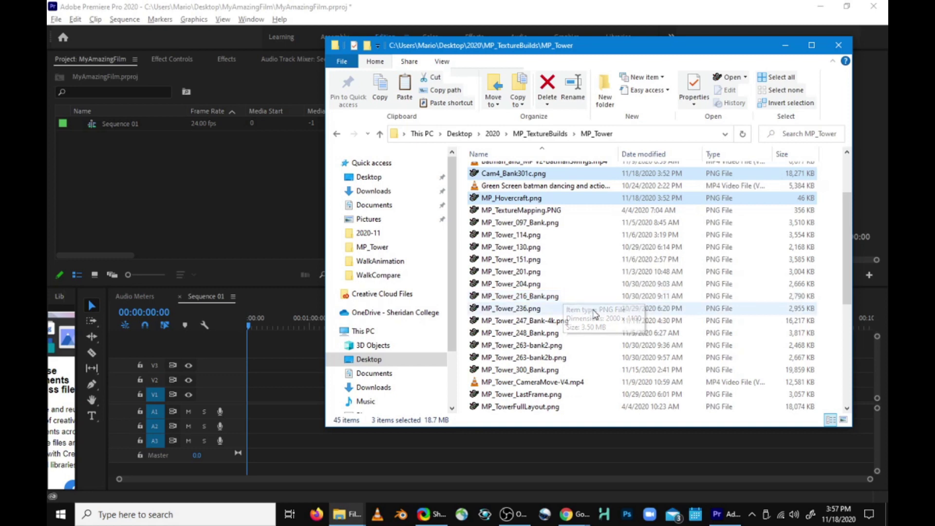
pyautogui.keyDown('ctrl'); pyautogui.click(553, 358); pyautogui.keyUp('ctrl')
# Import the selected image and sound files into the MyAmazingFilm project and go through the imported items.
pyautogui.moveTo(524, 199); pyautogui.dragTo(140, 186)
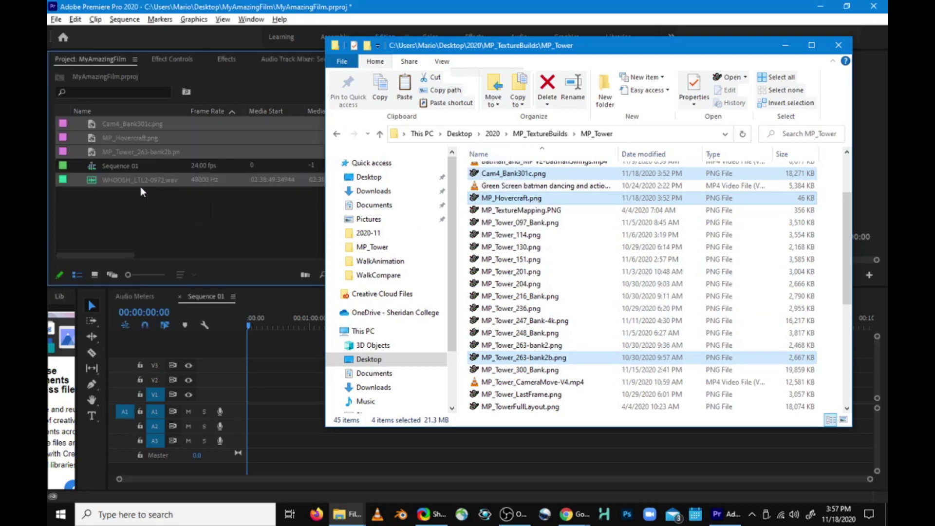
pyautogui.click(138, 234)
pyautogui.click(133, 180)
pyautogui.click(124, 152)
pyautogui.click(122, 138)
pyautogui.click(123, 126)
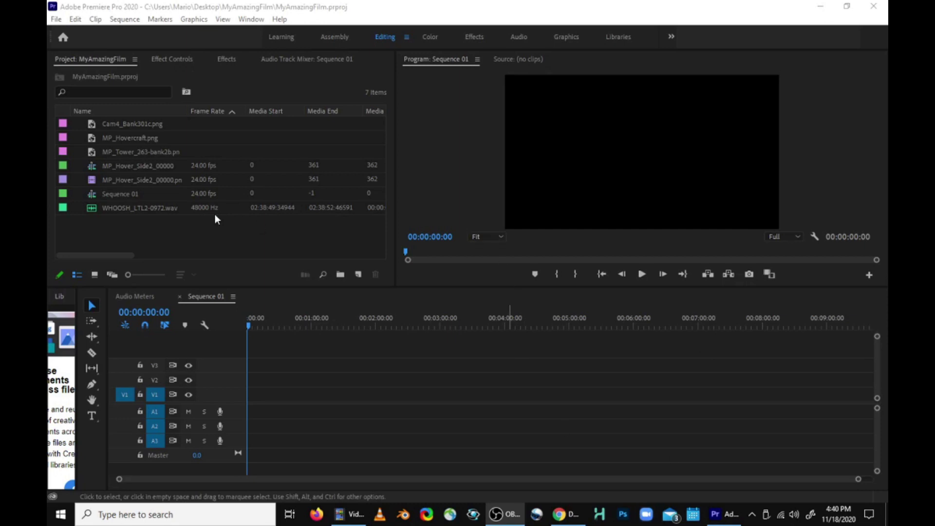
# Start a media import and go up to the SpinningMario folder.
pyautogui.click(57, 20)
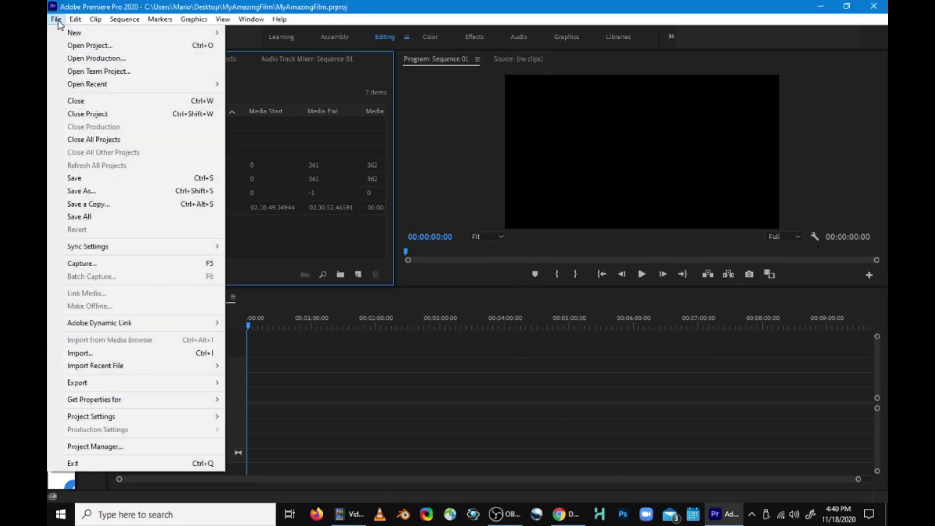
pyautogui.click(100, 354)
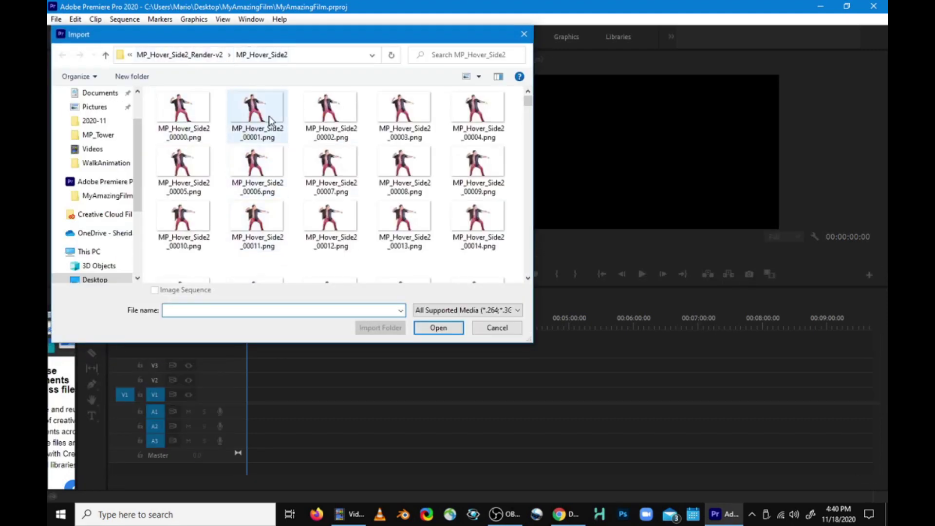
pyautogui.click(205, 55)
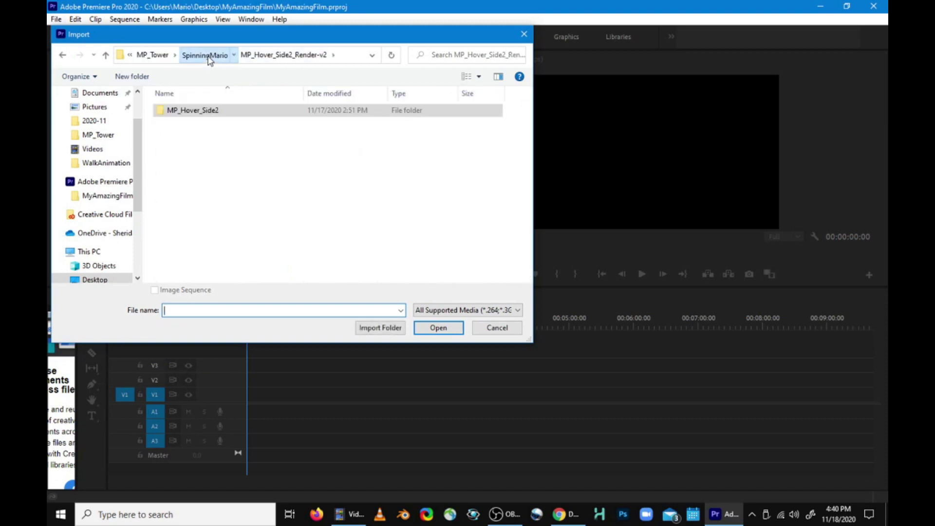
pyautogui.click(205, 55)
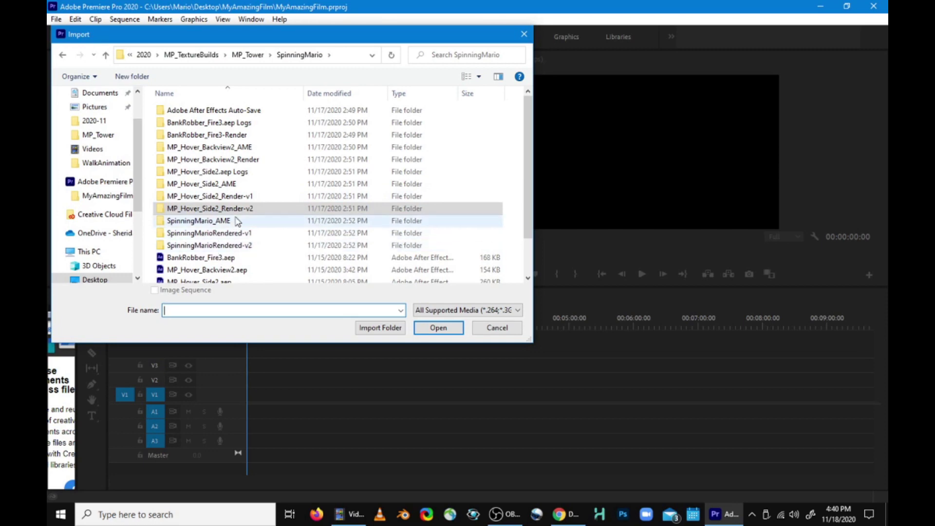
# Look through the first numbered PNG frames in the MP_Hover_Backview2_Render folder.
pyautogui.doubleClick(234, 162)
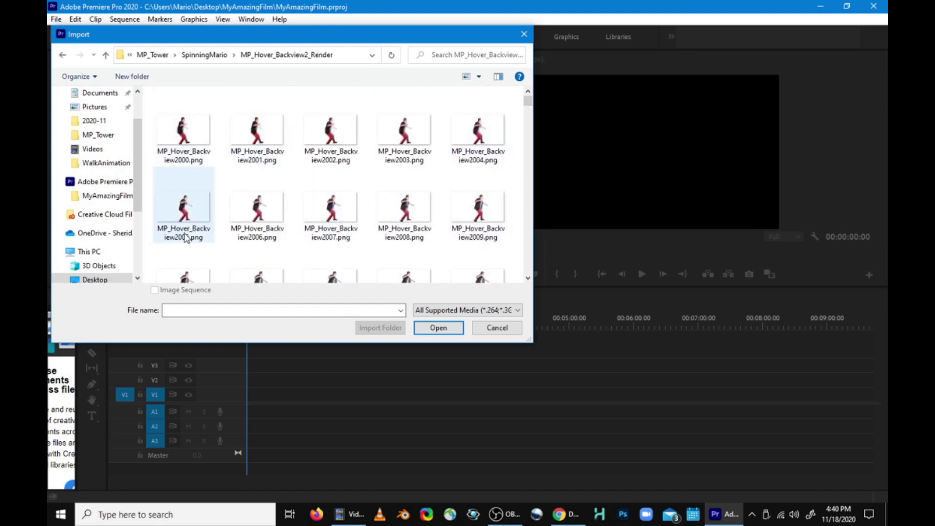
pyautogui.click(178, 157)
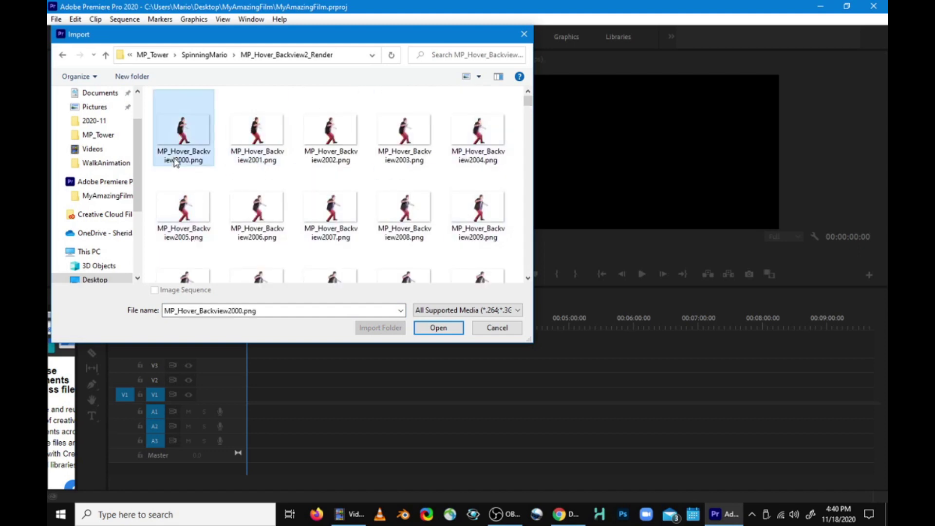
pyautogui.click(250, 148)
pyautogui.click(321, 144)
pyautogui.click(409, 139)
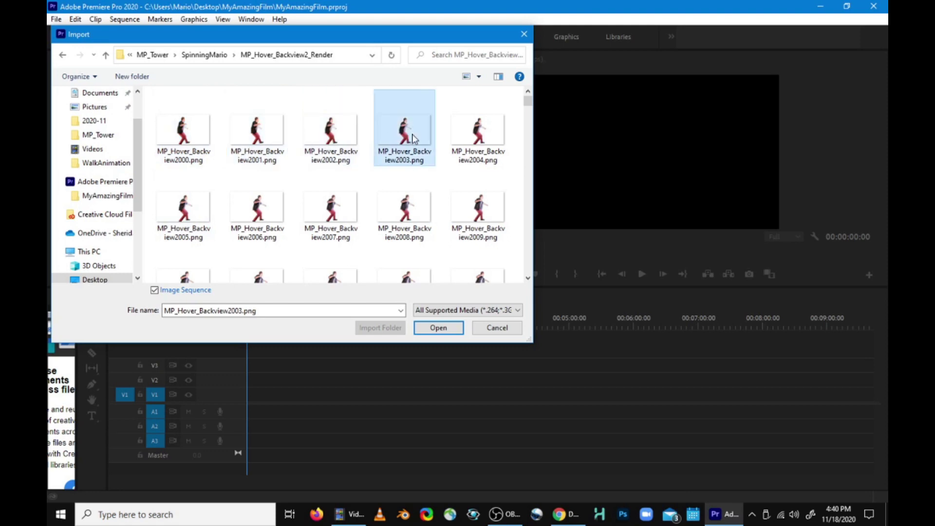
pyautogui.click(463, 137)
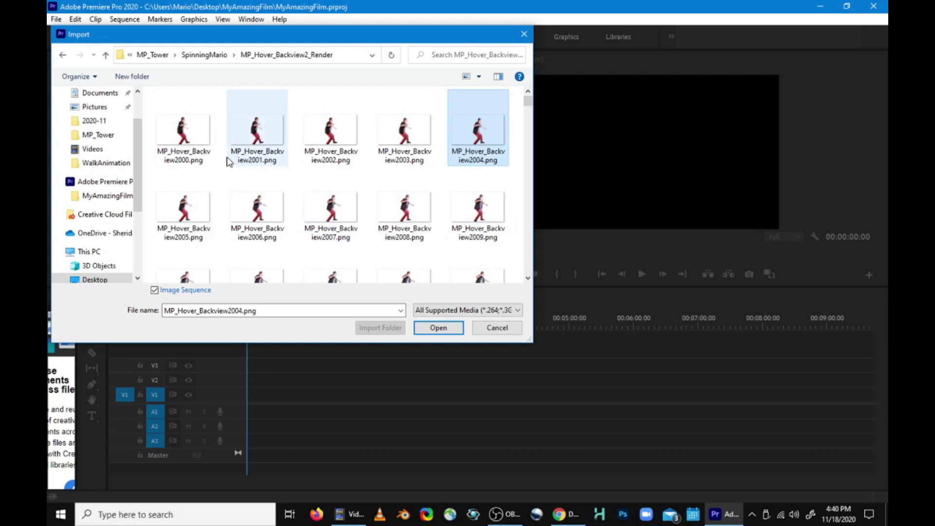
pyautogui.click(179, 140)
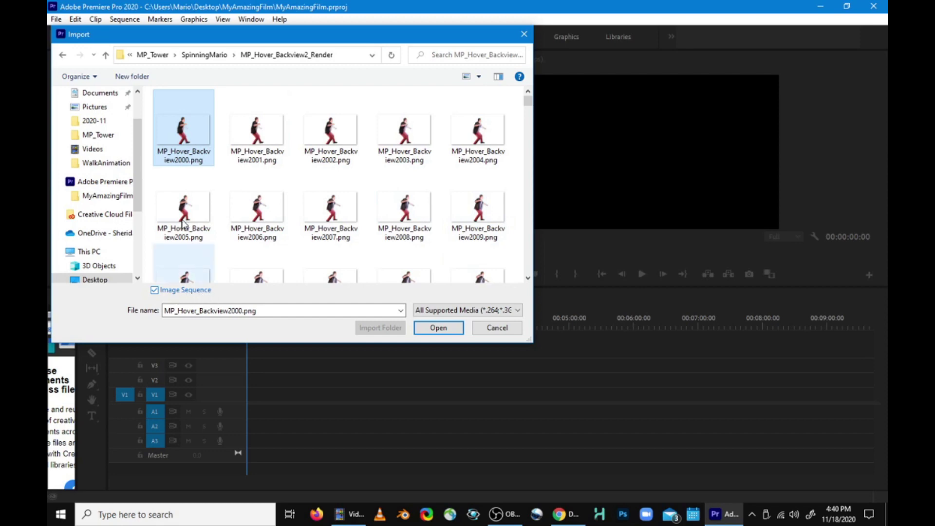
# Import the frames in SpinningMarioRendered-v2 as an image sequence starting from _MP_Spin3000.png.
pyautogui.click(218, 56)
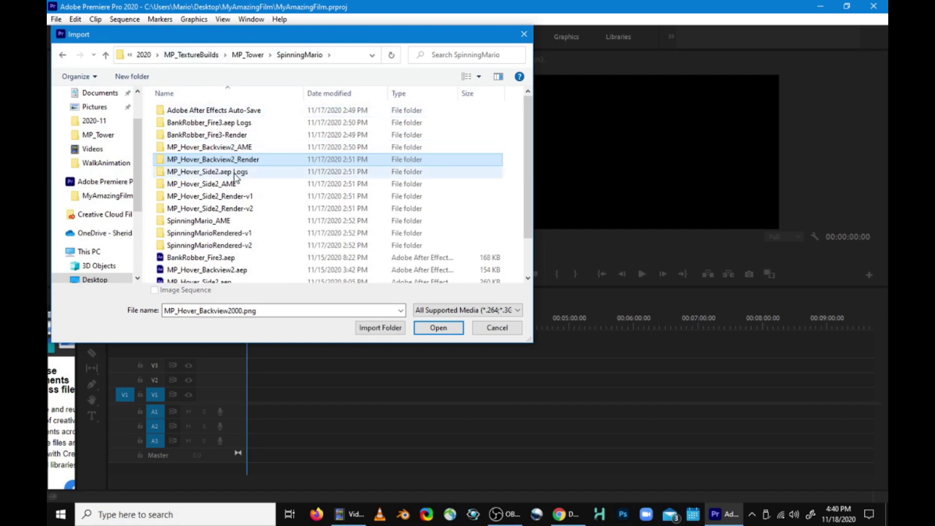
pyautogui.doubleClick(204, 245)
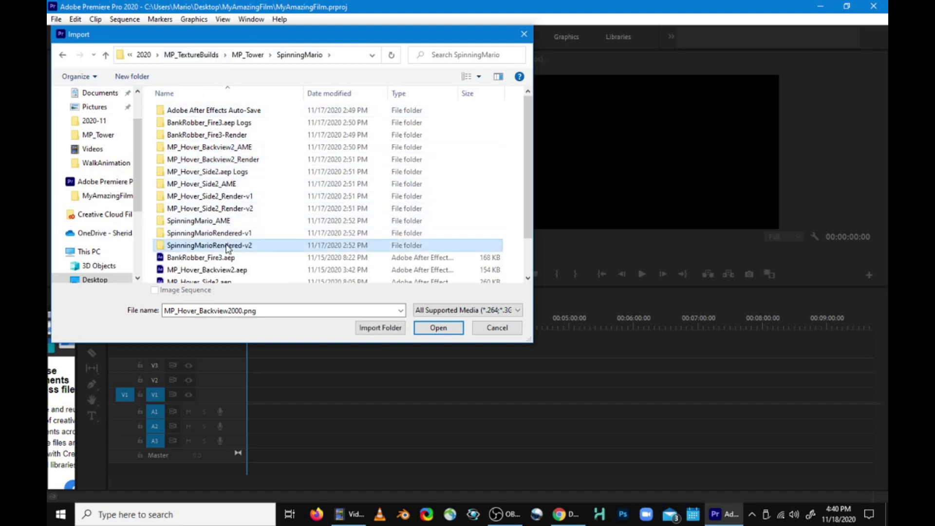
pyautogui.click(191, 142)
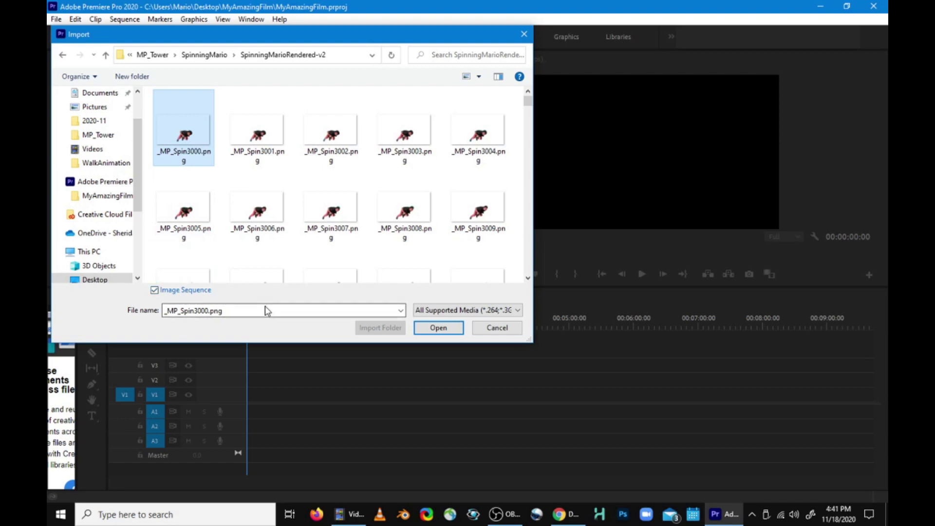
pyautogui.click(434, 329)
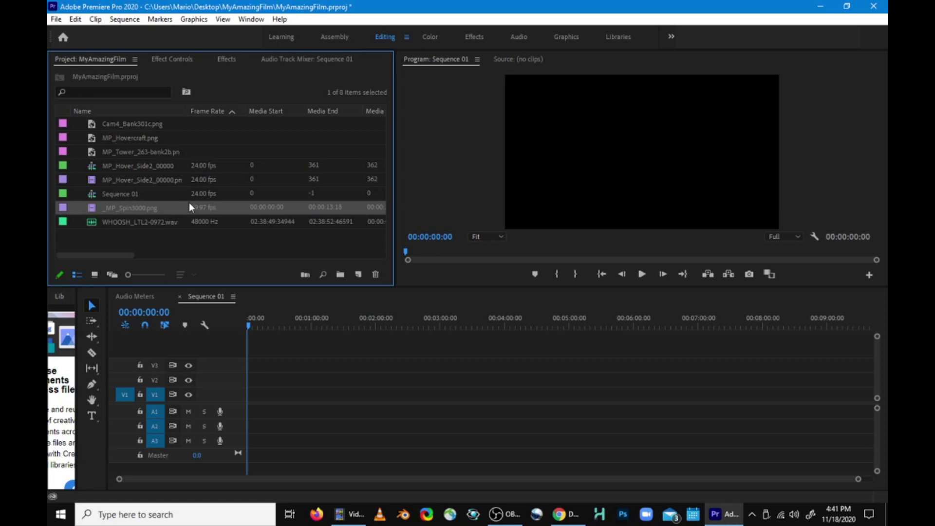
# Interpret the _MP_Spin3000.png footage with an assumed frame rate of 24 fps.
pyautogui.rightClick(138, 207)
pyautogui.click(107, 240)
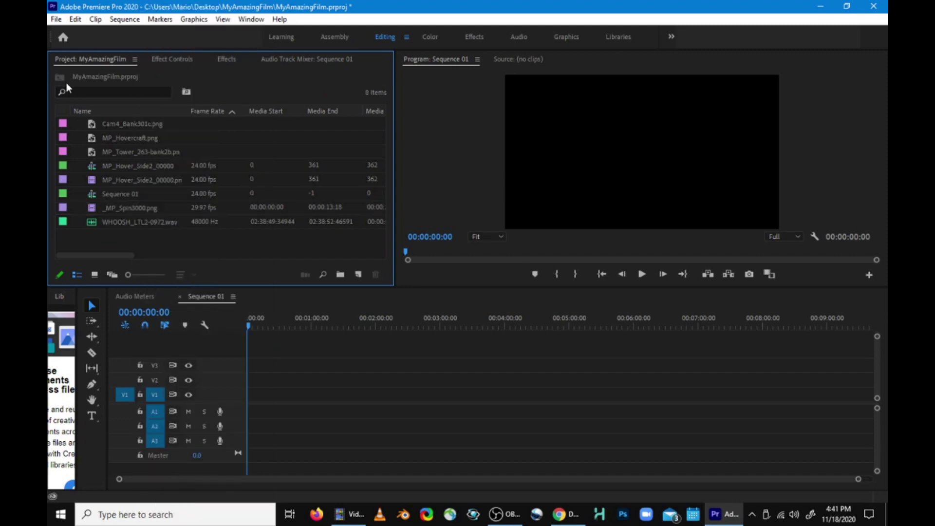
pyautogui.rightClick(111, 209)
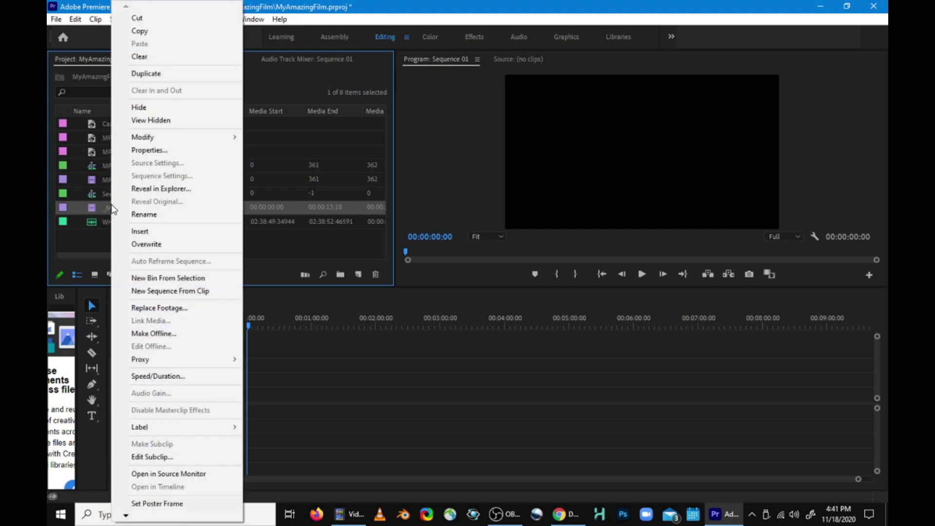
pyautogui.moveTo(189, 139)
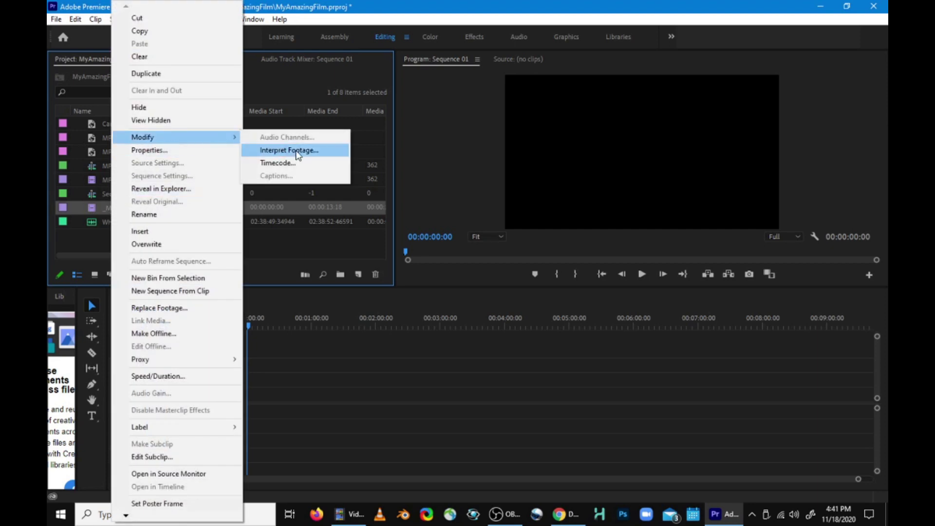
pyautogui.click(316, 154)
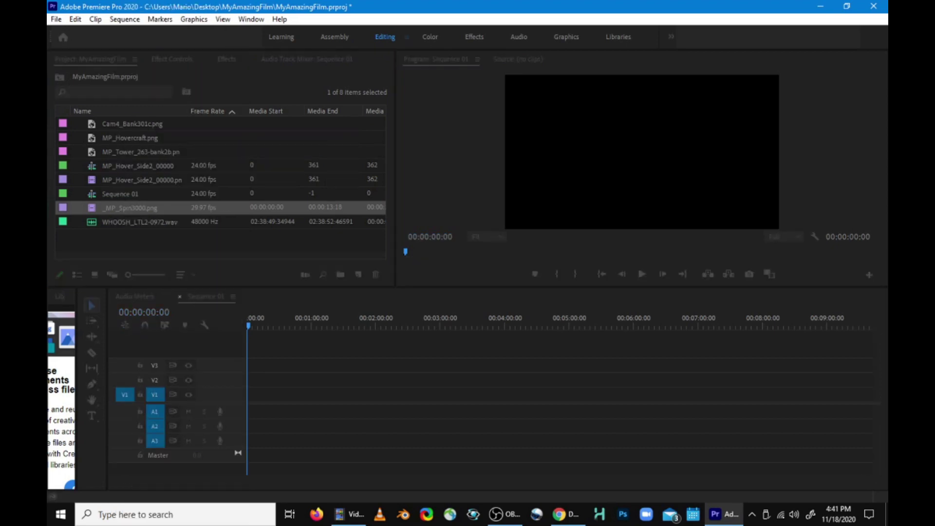
pyautogui.moveTo(486, 62); pyautogui.dragTo(444, 63)
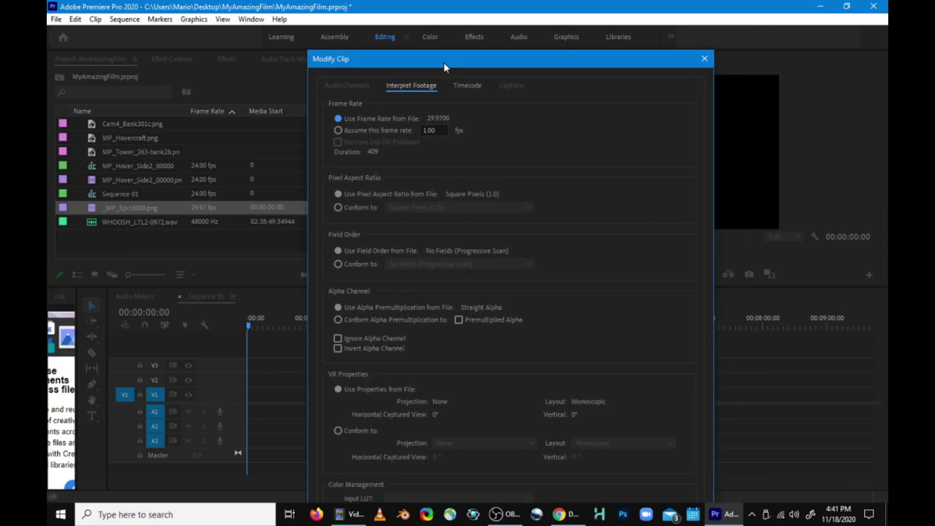
pyautogui.click(338, 131)
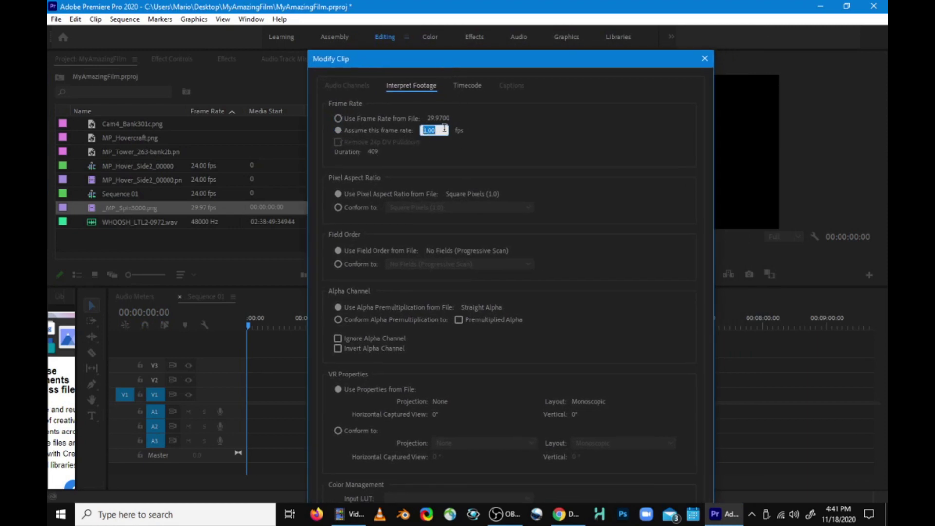
pyautogui.write('24')
pyautogui.moveTo(470, 63); pyautogui.dragTo(476, 0)
pyautogui.click(585, 458)
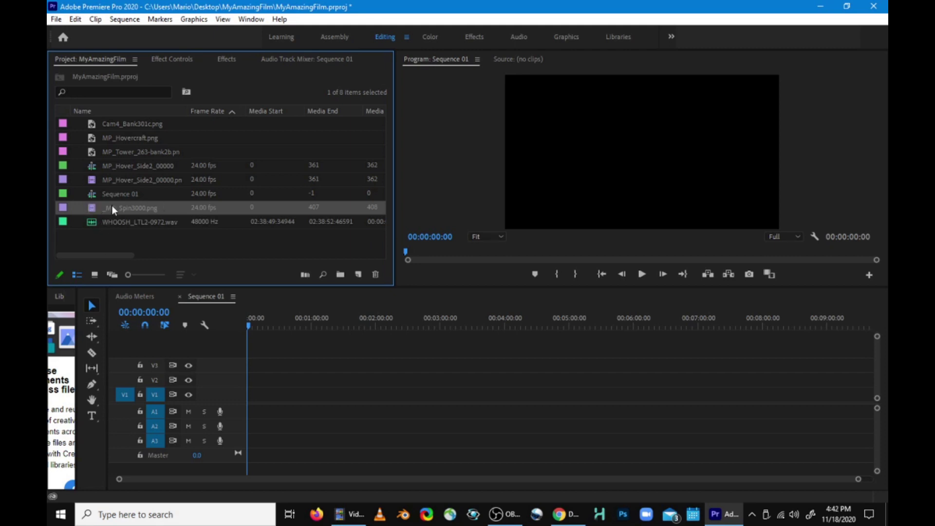
# Place _MP_Spin3000.png at the start of track V1, keep the existing sequence settings and play it back.
pyautogui.moveTo(92, 218); pyautogui.dragTo(261, 397)
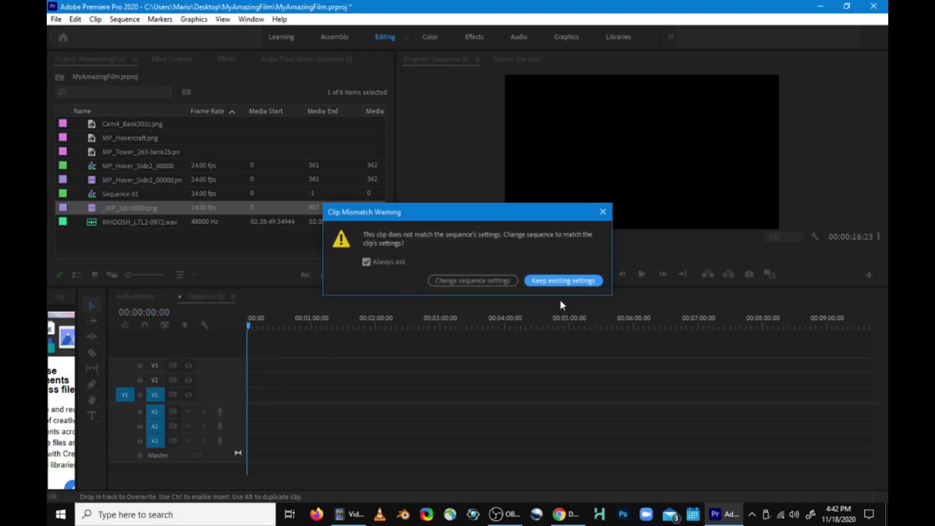
pyautogui.click(548, 282)
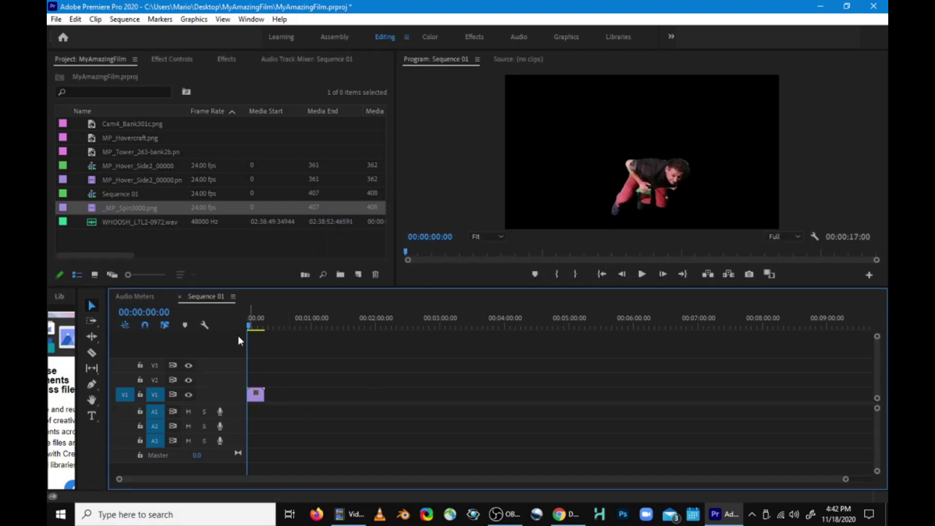
pyautogui.press('space')
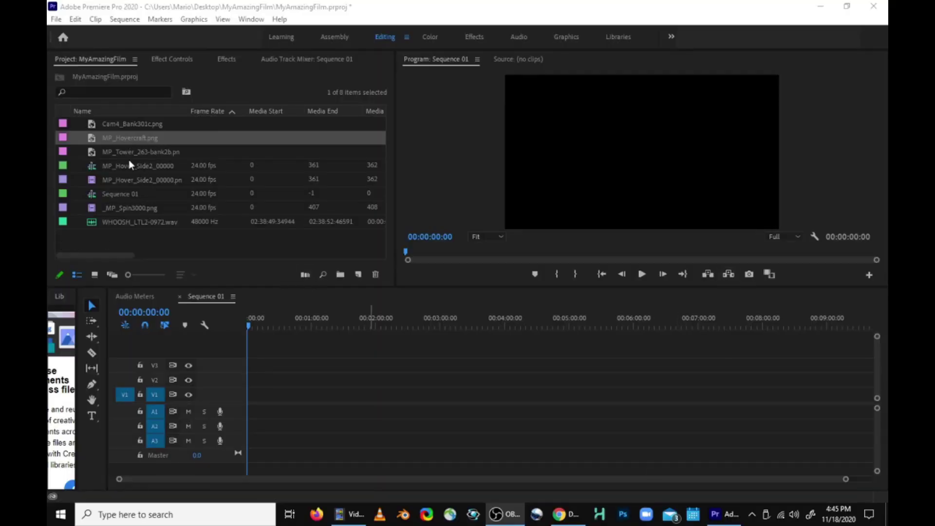
# Preview Cam4_Bank301c.png in the Source monitor and place it at the start of track V1 in Sequence 01.
pyautogui.doubleClick(92, 124)
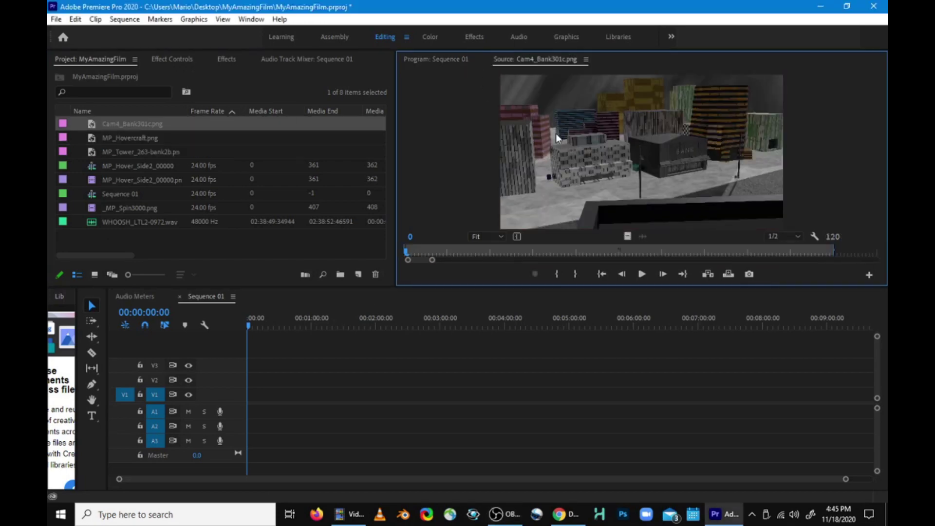
pyautogui.click(426, 60)
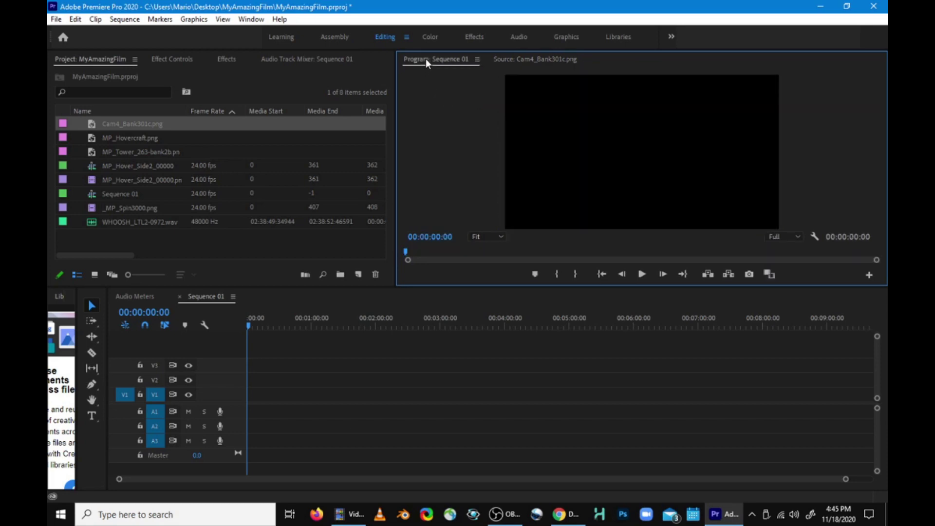
pyautogui.click(90, 125)
pyautogui.moveTo(226, 296); pyautogui.dragTo(252, 399)
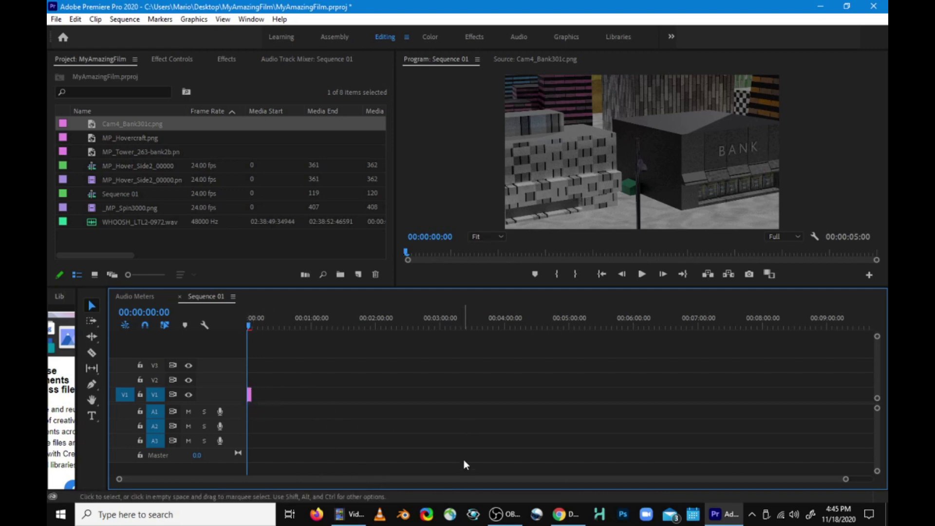
# Extend the Cam4_Bank301c.png clip on track V1 to a duration of about 00:00:09:21 and scrub through its opening seconds.
pyautogui.moveTo(461, 478); pyautogui.dragTo(414, 478)
pyautogui.moveTo(846, 479); pyautogui.dragTo(263, 482)
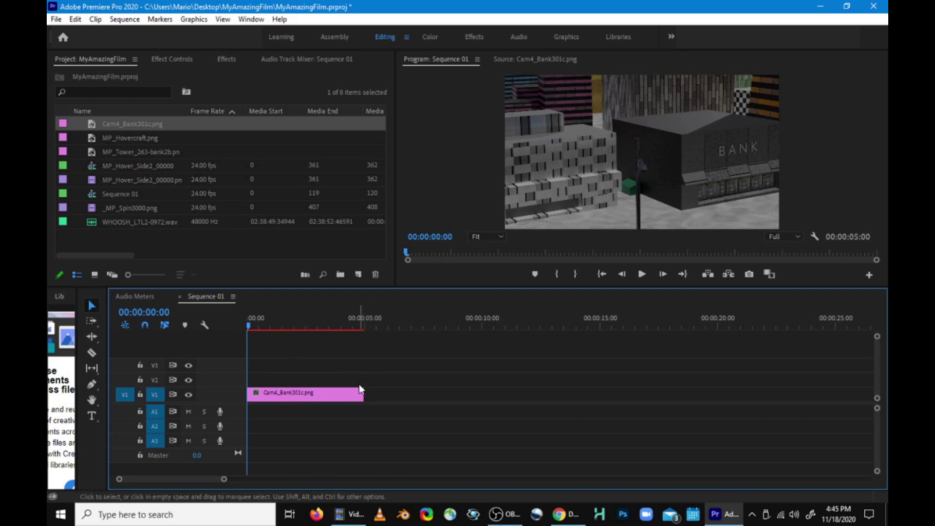
pyautogui.moveTo(224, 481); pyautogui.dragTo(285, 478)
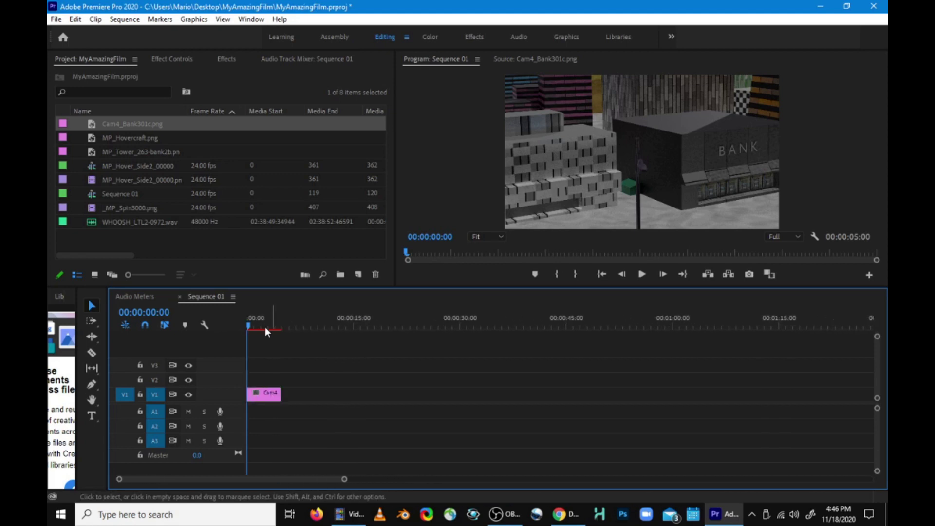
pyautogui.moveTo(344, 479); pyautogui.dragTo(286, 480)
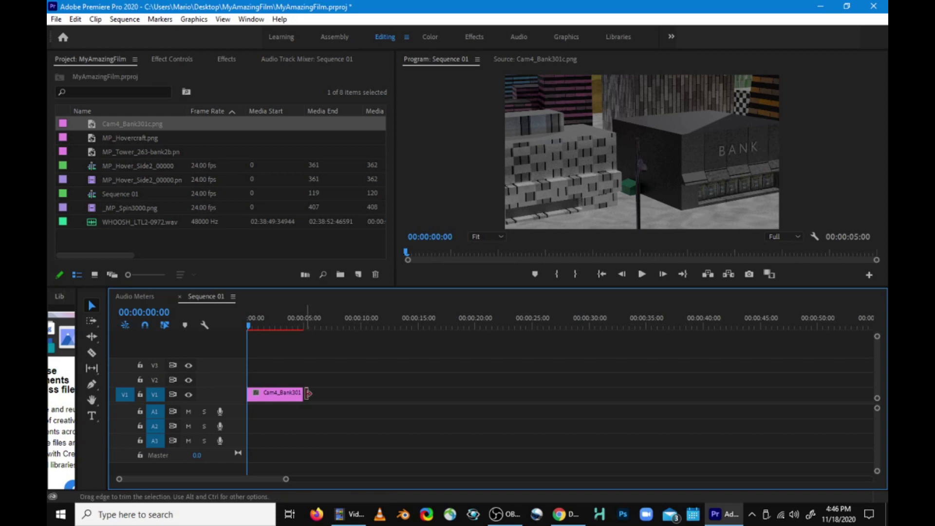
pyautogui.moveTo(302, 394); pyautogui.dragTo(358, 395)
pyautogui.moveTo(329, 316); pyautogui.dragTo(263, 316)
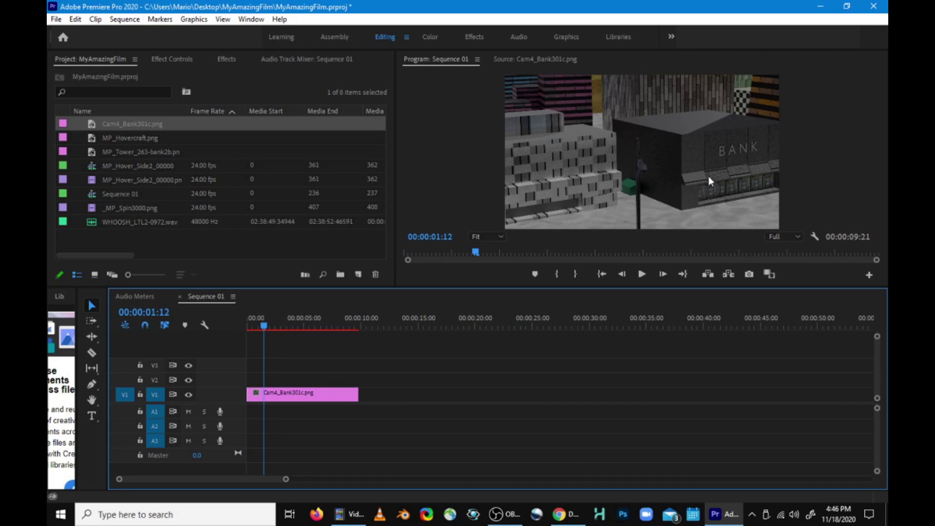
pyautogui.moveTo(271, 328)
pyautogui.mouseDown()
pyautogui.moveTo(247, 323)
pyautogui.moveTo(328, 324)
pyautogui.moveTo(266, 322)
pyautogui.mouseUp()
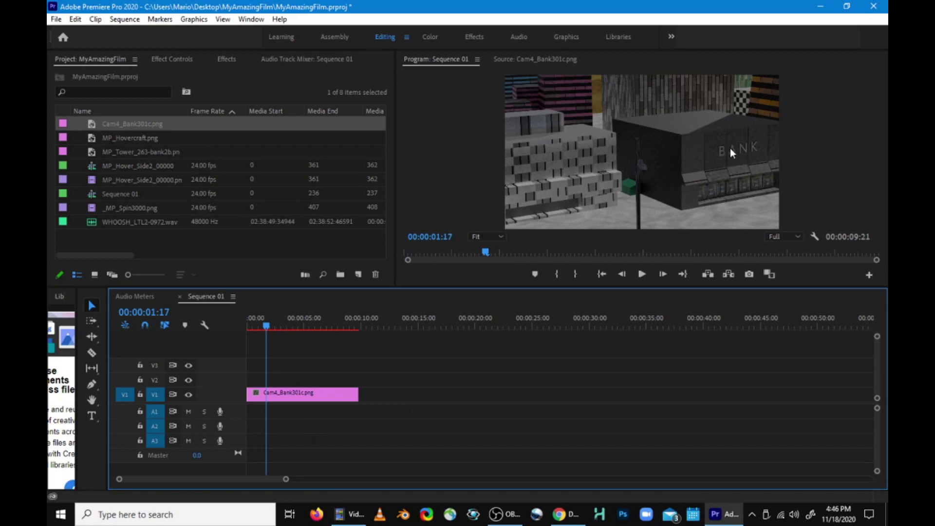
# Shift the Cam4_Bank301c.png image within the Sequence 01 frame and compare its framing with the full source image.
pyautogui.click(704, 161)
pyautogui.moveTo(712, 170); pyautogui.dragTo(688, 161)
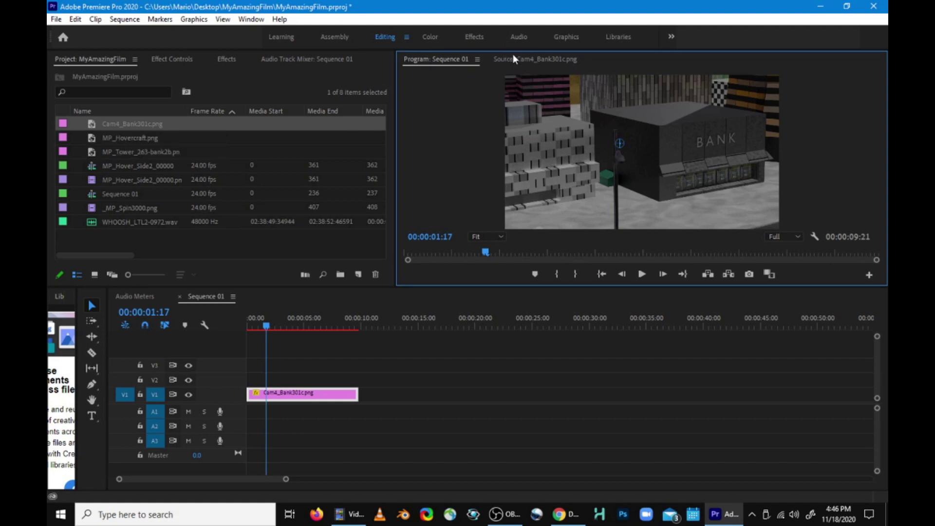
pyautogui.doubleClick(90, 124)
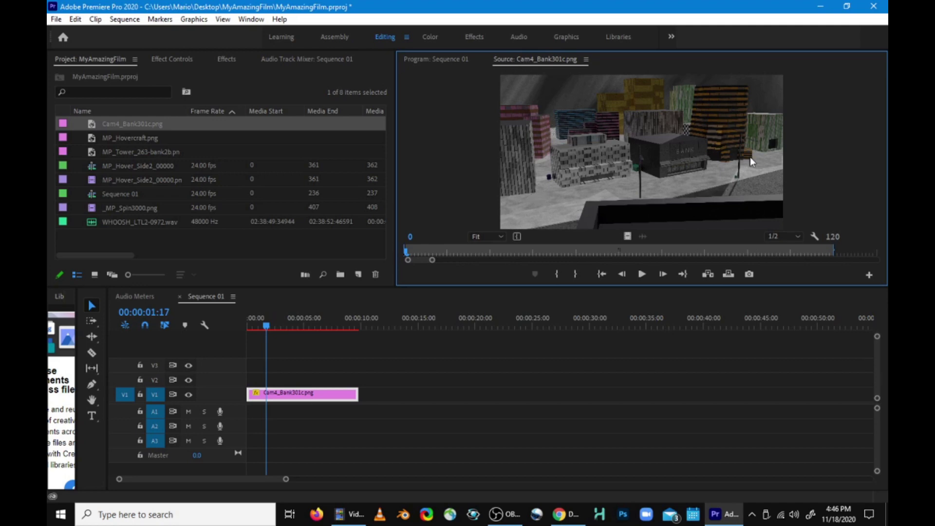
pyautogui.click(433, 59)
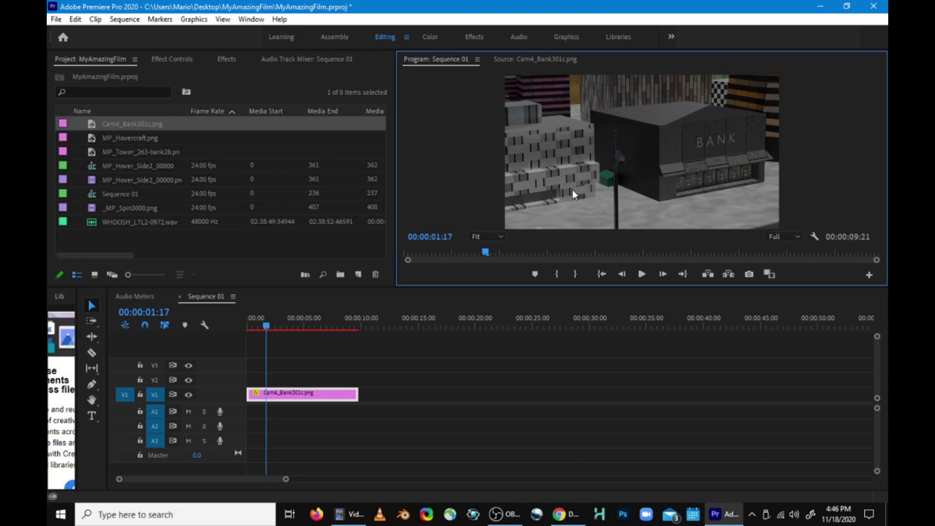
pyautogui.click(554, 171)
pyautogui.moveTo(554, 162)
pyautogui.mouseDown()
pyautogui.moveTo(584, 182)
pyautogui.moveTo(560, 161)
pyautogui.mouseUp()
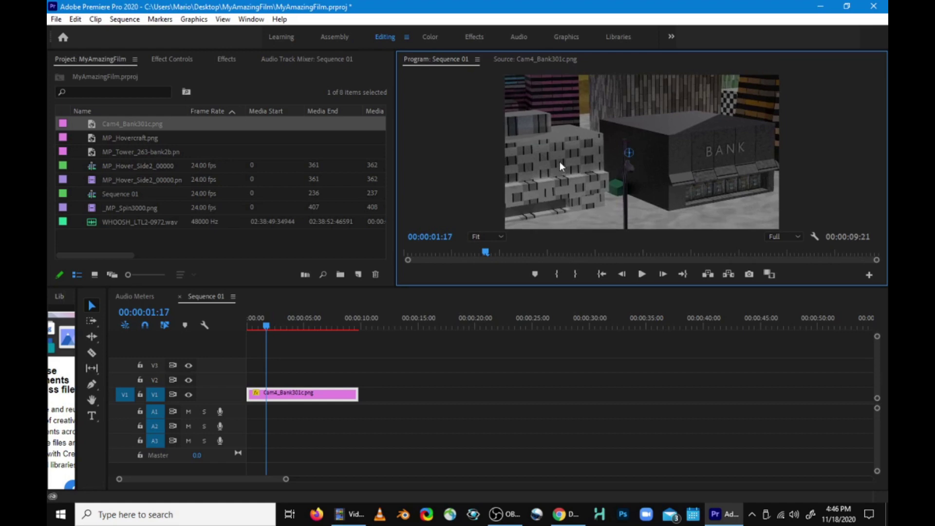
pyautogui.click(550, 59)
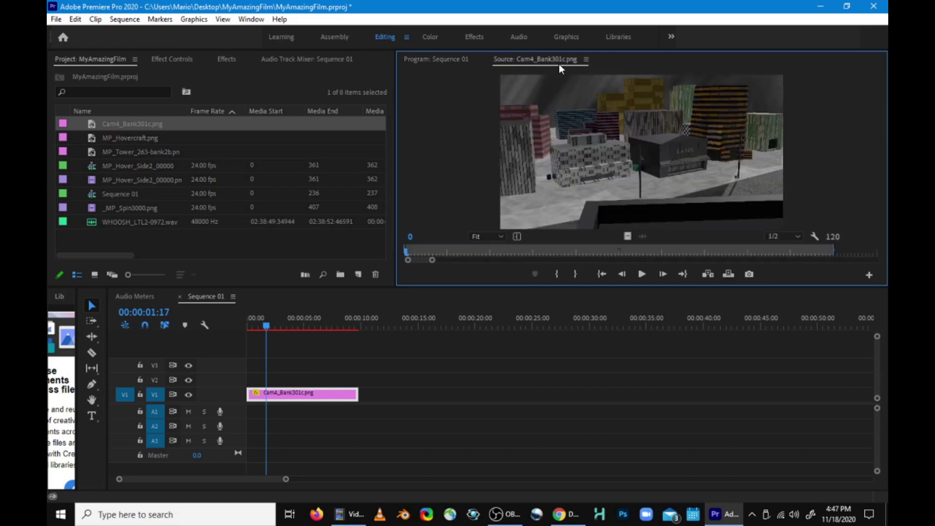
pyautogui.click(441, 61)
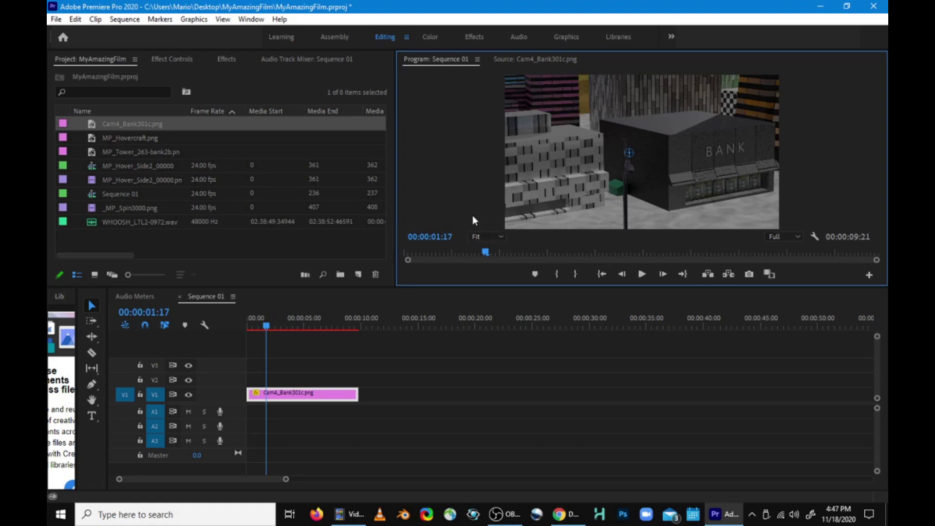
# With the program view at 10%, scale down the Cam4_Bank301c.png image and nudge it within the frame, and return the view to Fit.
pyautogui.click(501, 237)
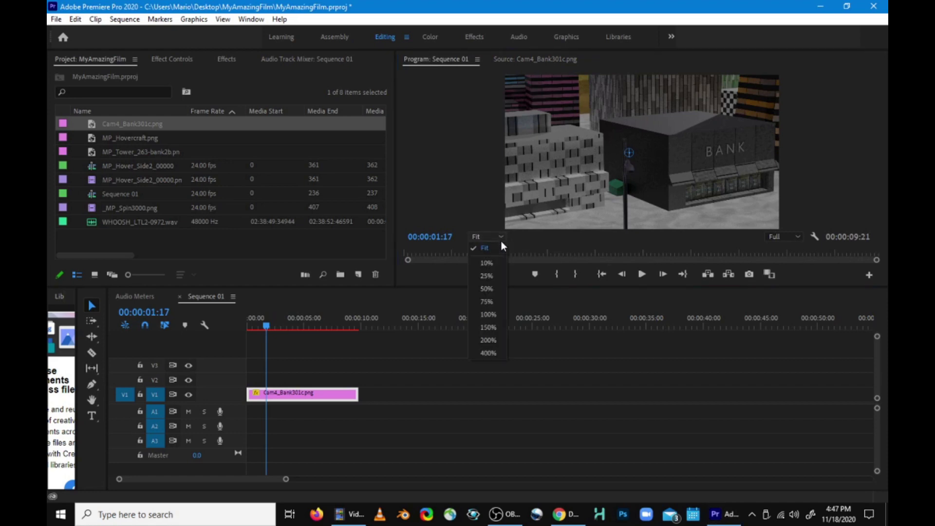
pyautogui.click(487, 263)
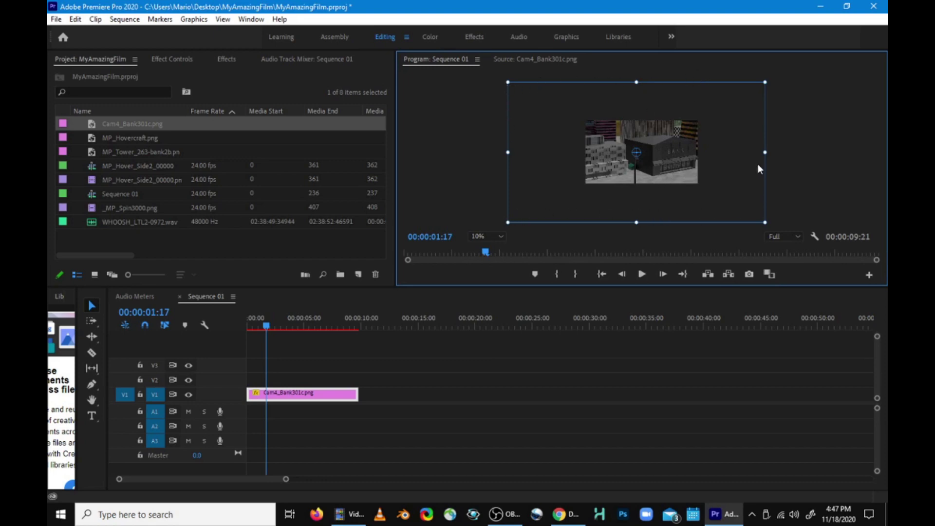
pyautogui.moveTo(762, 86)
pyautogui.mouseDown()
pyautogui.moveTo(732, 112)
pyautogui.moveTo(787, 81)
pyautogui.moveTo(753, 102)
pyautogui.mouseUp()
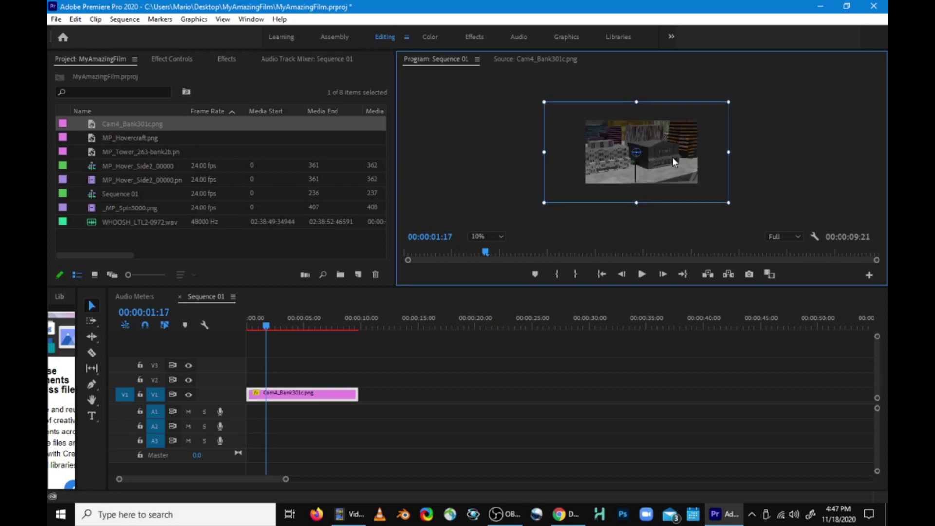
pyautogui.moveTo(673, 158); pyautogui.dragTo(675, 155)
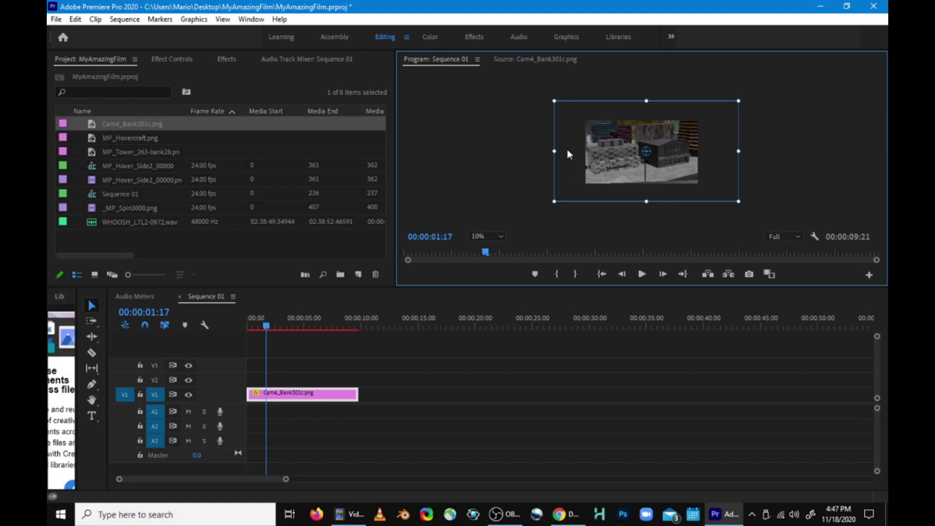
pyautogui.click(482, 236)
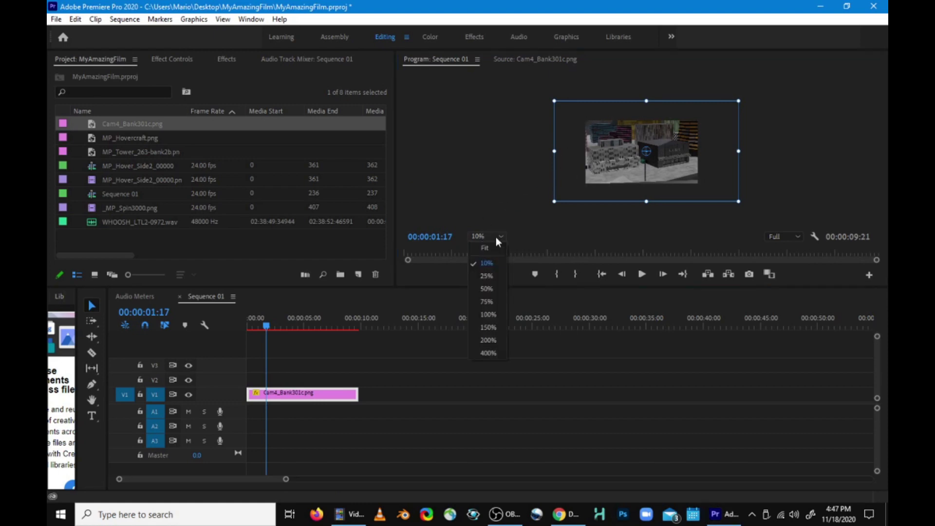
pyautogui.click(491, 248)
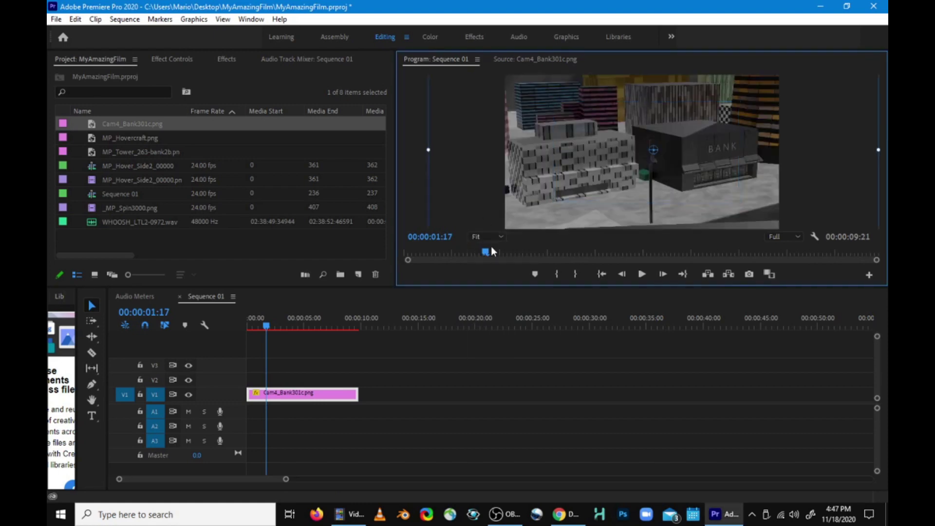
# Compare the scaled bank image with its source and reposition it slightly left and down in the frame.
pyautogui.click(541, 60)
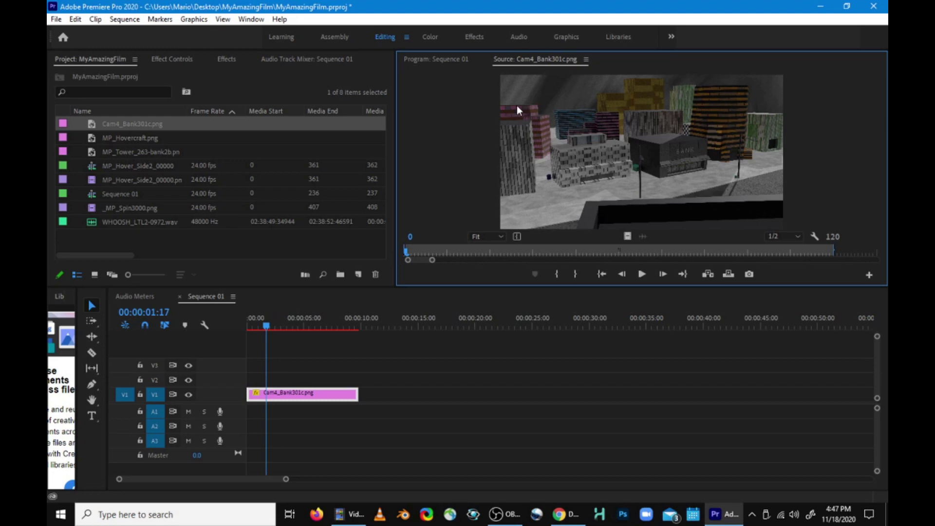
pyautogui.click(452, 60)
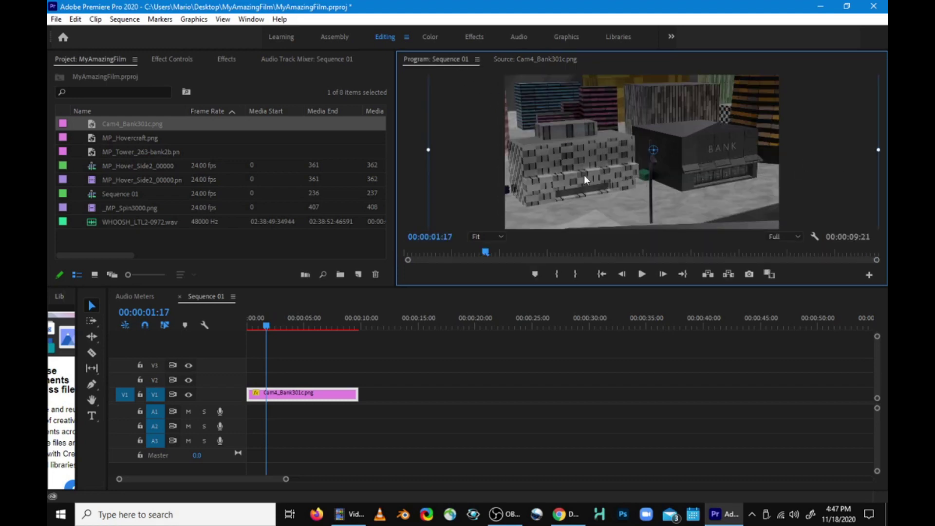
pyautogui.moveTo(653, 150); pyautogui.dragTo(609, 161)
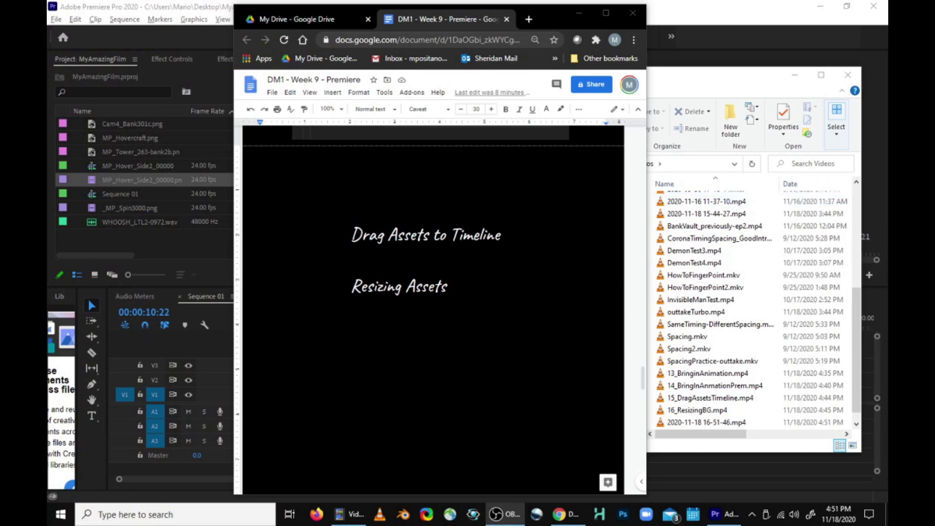
# Switch back to Premiere Pro and, directly after the bank clip's end, place MP_Tower_263-bank2b.png on V2 and the MP_Hover_Side2_00000 sequence on V3.
pyautogui.click(175, 12)
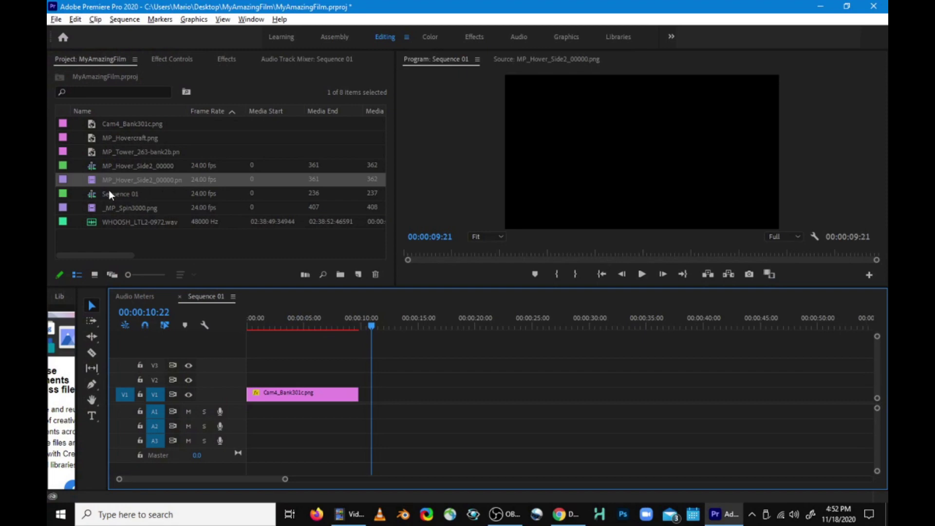
pyautogui.moveTo(90, 154); pyautogui.dragTo(363, 387)
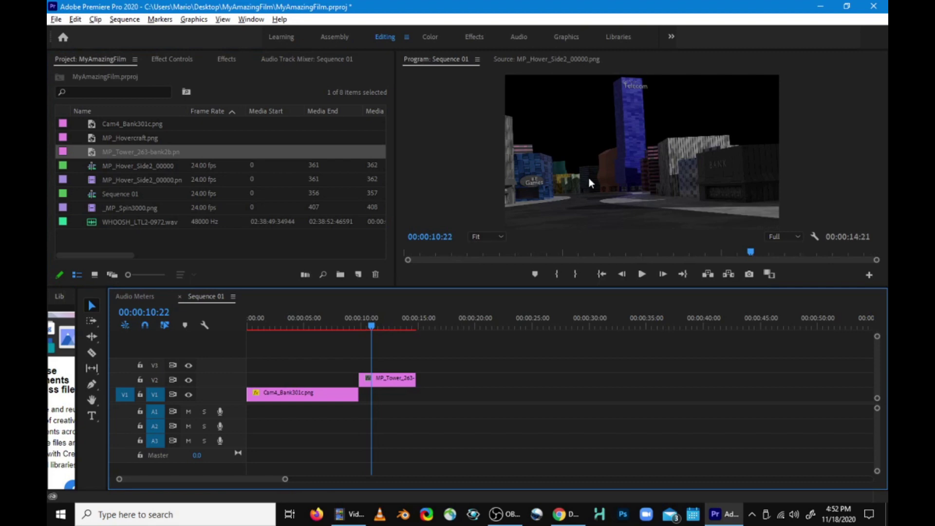
pyautogui.moveTo(93, 171); pyautogui.dragTo(355, 364)
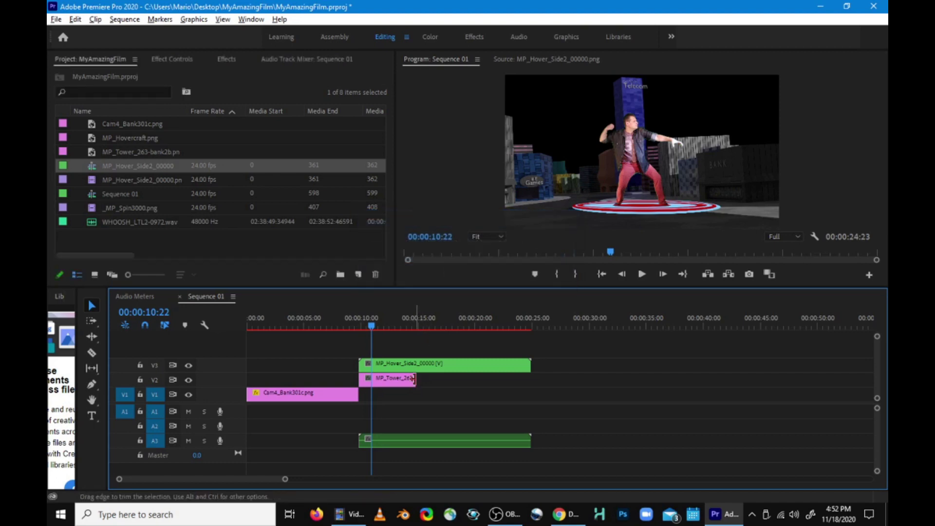
# Extend the MP_Tower_263-bank2b.png clip on V2 to end together with the MP_Hover_Side2_00000 clip above it.
pyautogui.moveTo(415, 380); pyautogui.dragTo(440, 381)
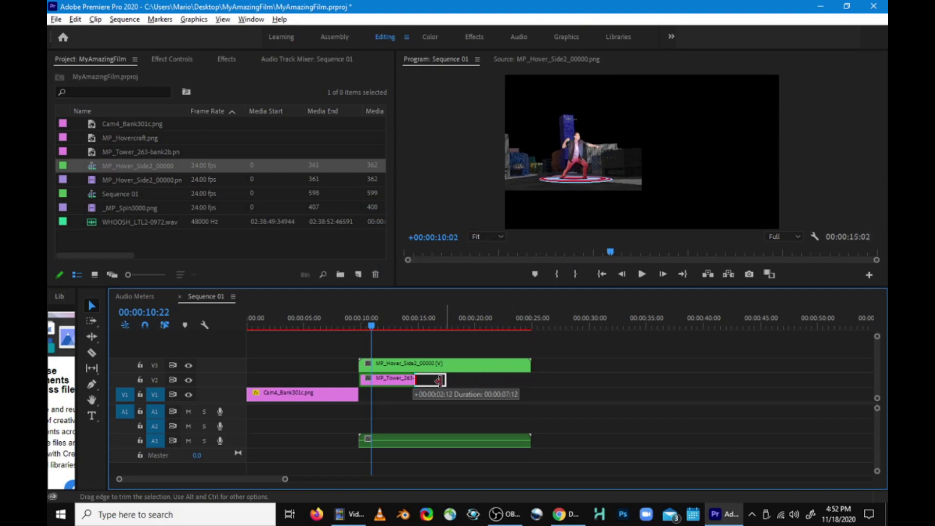
pyautogui.click(425, 323)
pyautogui.click(480, 322)
pyautogui.moveTo(444, 378); pyautogui.dragTo(532, 378)
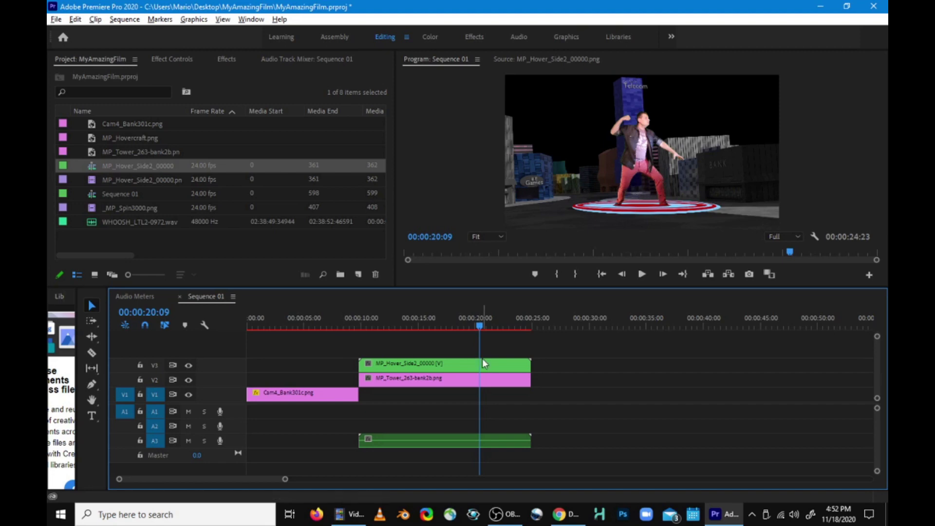
# Lock tracks V1 and V2 and scale the MP_Hover_Side2_00000 clip on V3 down to about a quarter of its size.
pyautogui.click(139, 394)
pyautogui.click(140, 379)
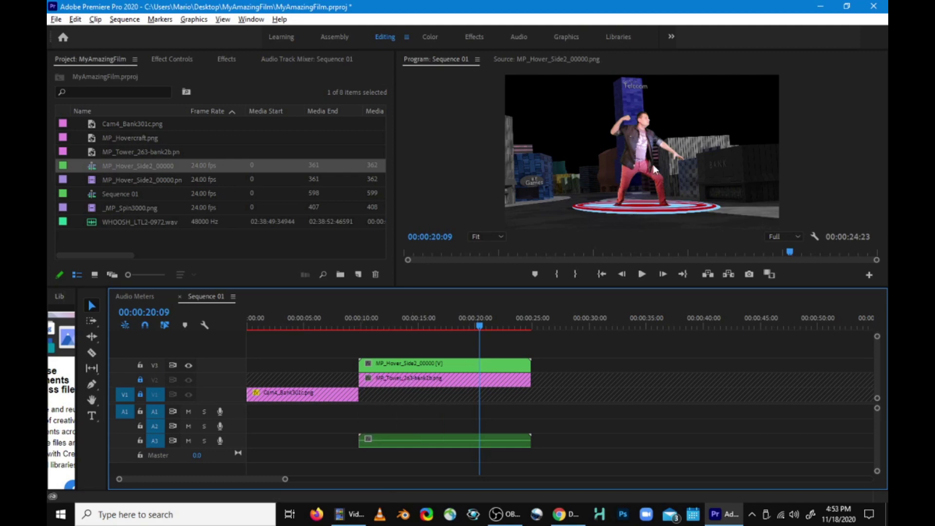
pyautogui.click(481, 366)
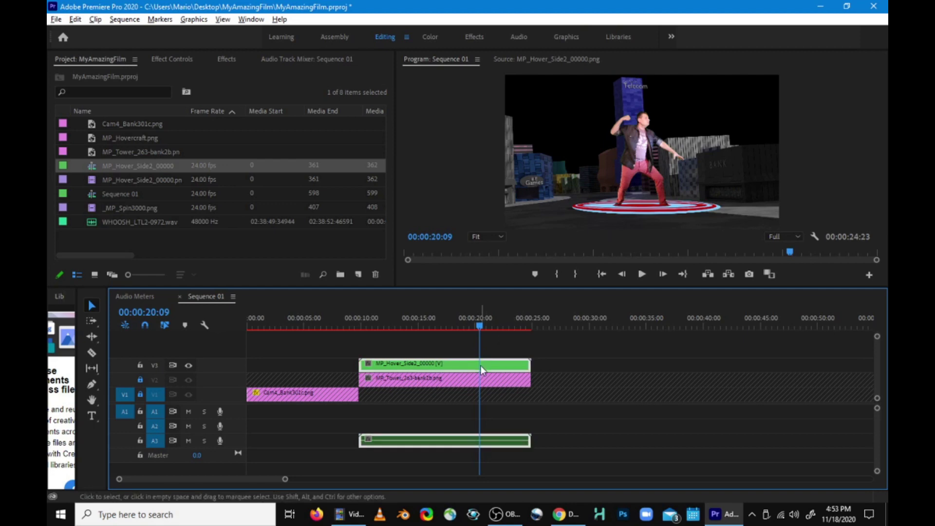
pyautogui.click(644, 154)
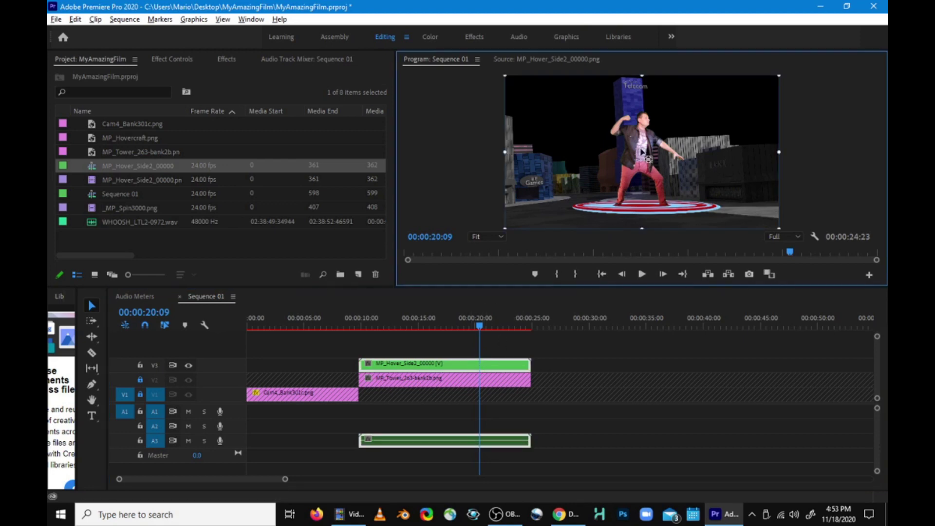
pyautogui.moveTo(780, 76); pyautogui.dragTo(680, 131)
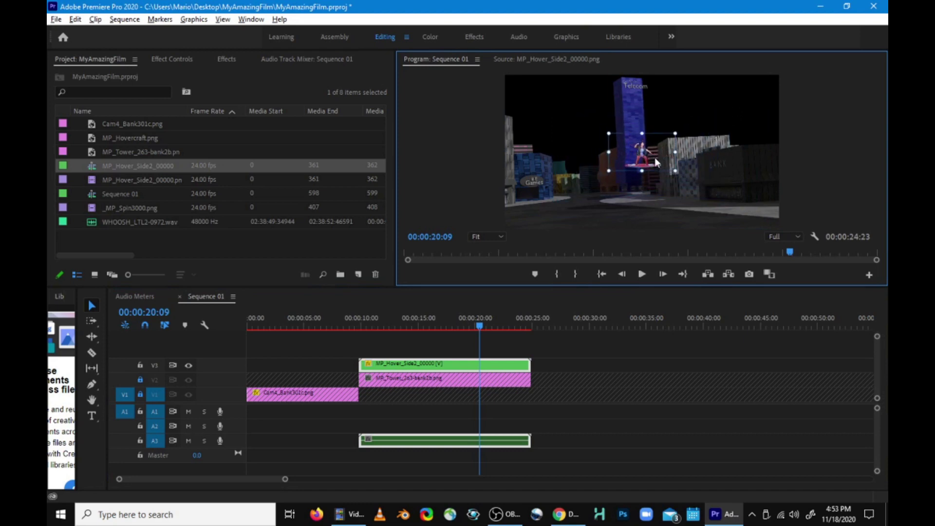
# Position the shrunken hovering figure over the street in the lower-left part of the frame, just beneath the Games building.
pyautogui.moveTo(644, 162); pyautogui.dragTo(543, 209)
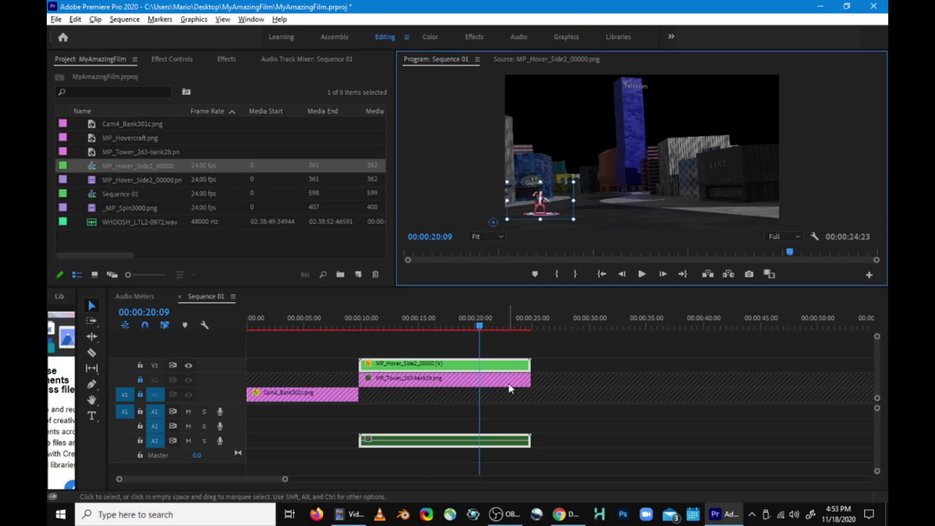
pyautogui.click(460, 193)
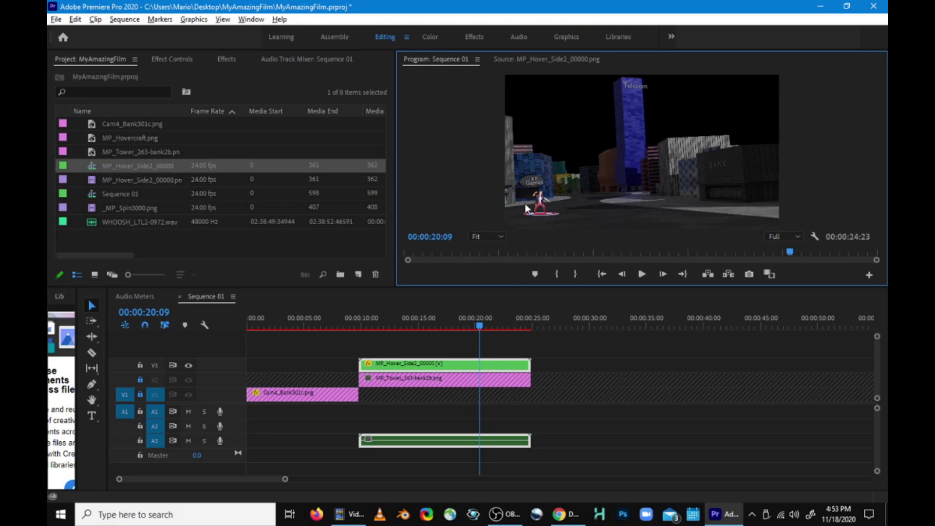
pyautogui.click(538, 202)
pyautogui.moveTo(575, 196); pyautogui.dragTo(556, 196)
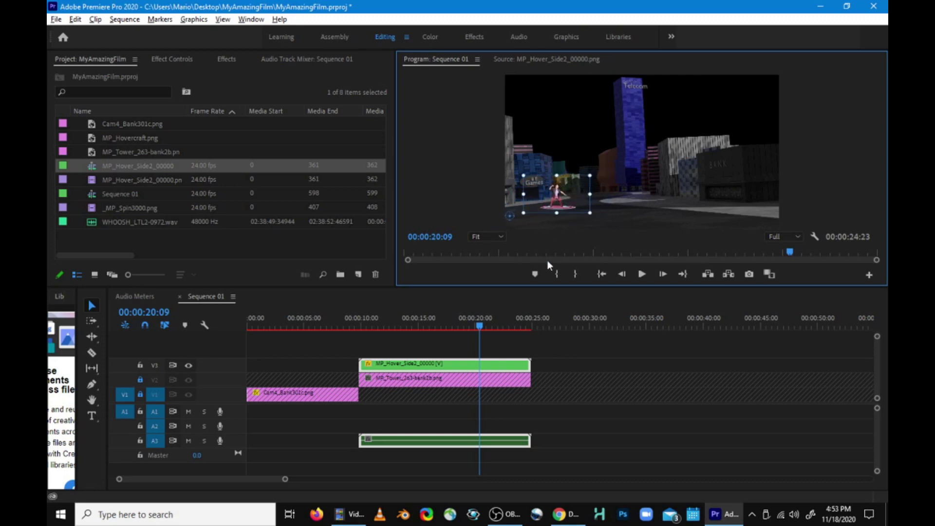
# Play back Sequence 01 from within the bank clip into the tower shot with the hovering figure.
pyautogui.moveTo(480, 324); pyautogui.dragTo(309, 329)
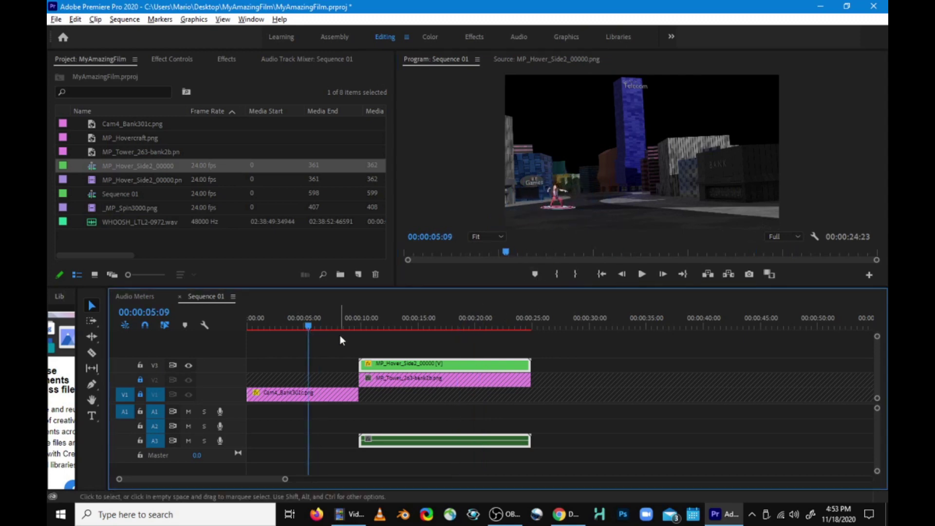
pyautogui.click(310, 327)
pyautogui.moveTo(309, 328); pyautogui.dragTo(280, 317)
pyautogui.press('space')
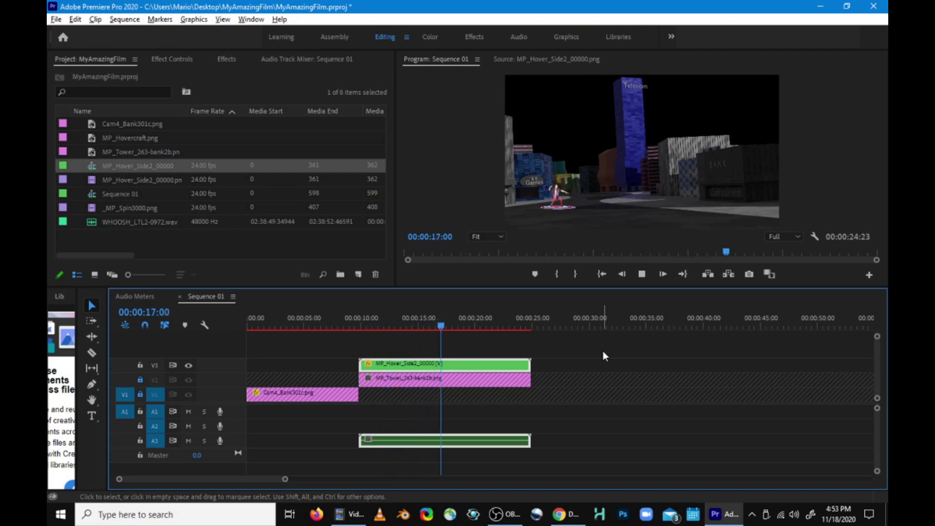
pyautogui.press('space')
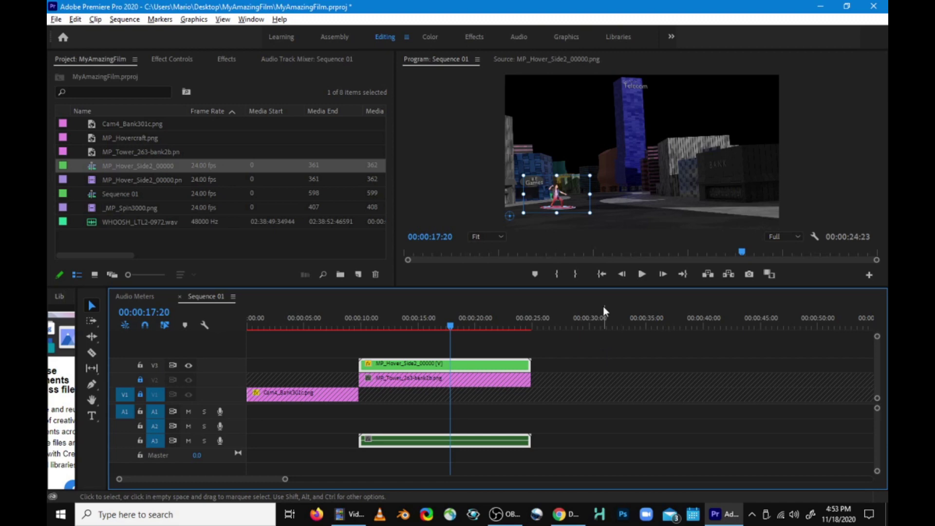
# Nudge the hovering figure slightly left over the street and show the motion settings of the MP_Hover_Side2_00000 clip.
pyautogui.moveTo(559, 197)
pyautogui.mouseDown()
pyautogui.moveTo(730, 197)
pyautogui.moveTo(531, 203)
pyautogui.moveTo(584, 195)
pyautogui.moveTo(507, 174)
pyautogui.moveTo(528, 199)
pyautogui.moveTo(582, 196)
pyautogui.moveTo(550, 194)
pyautogui.mouseUp()
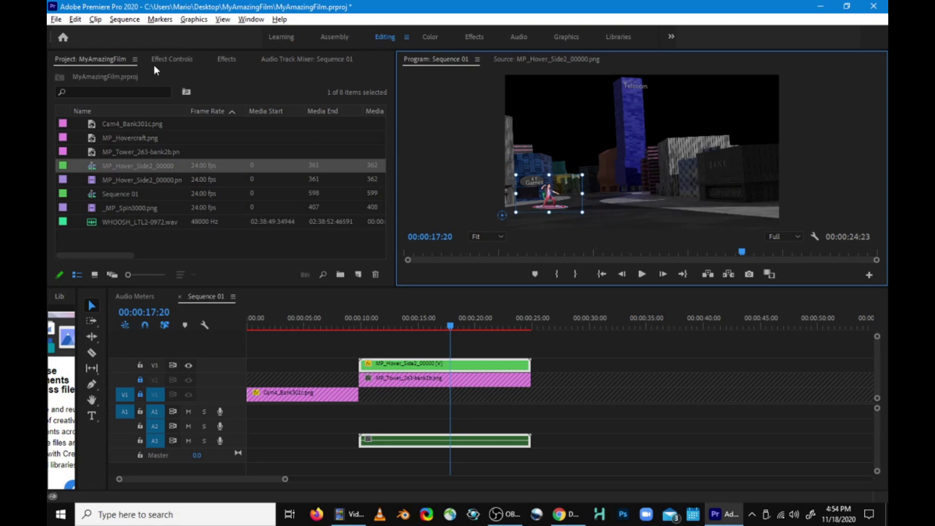
pyautogui.click(169, 59)
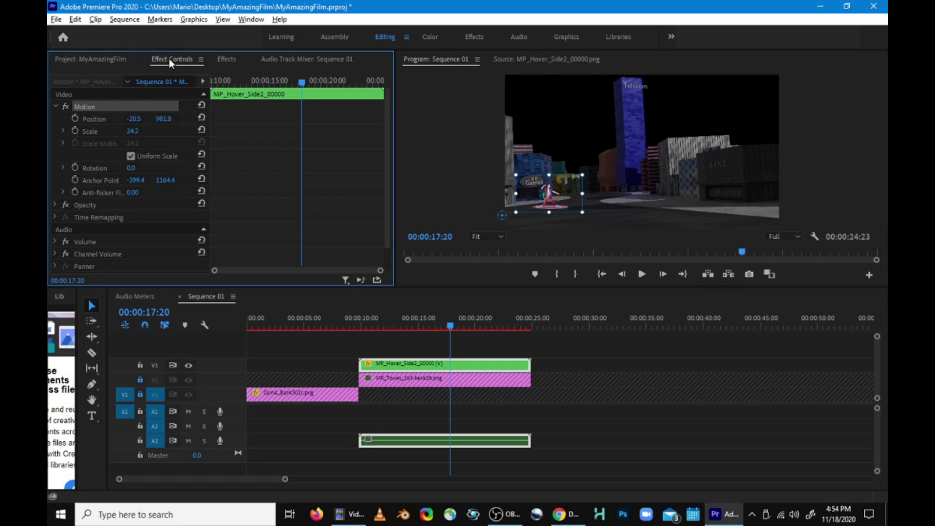
pyautogui.click(399, 340)
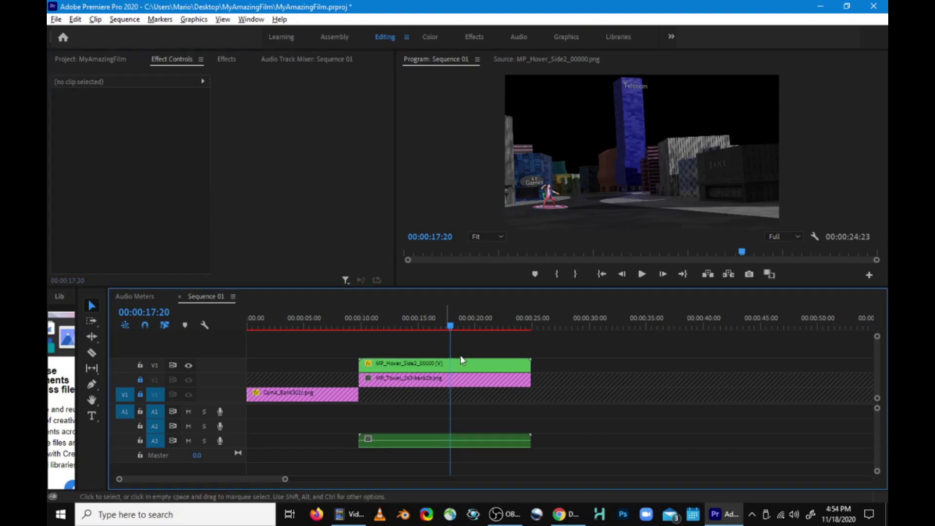
pyautogui.click(422, 364)
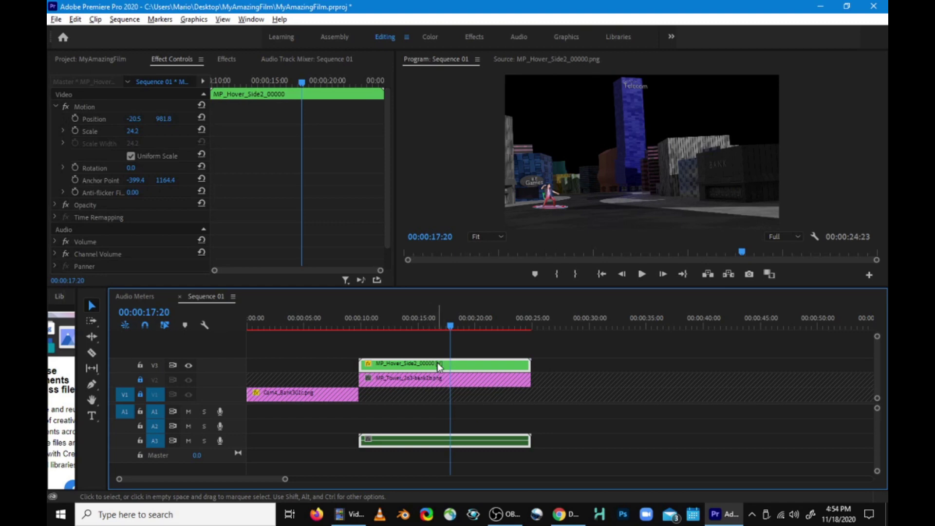
pyautogui.click(402, 337)
pyautogui.click(412, 365)
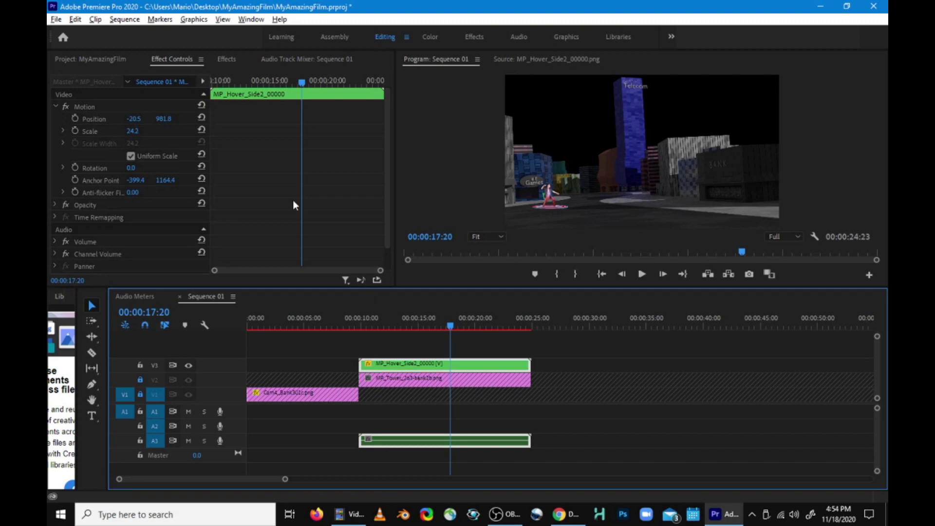
# Scale the hovering figure down to 21.1 and move it to the frame's lower-left edge, at about -106.4, 1018.6.
pyautogui.click(560, 195)
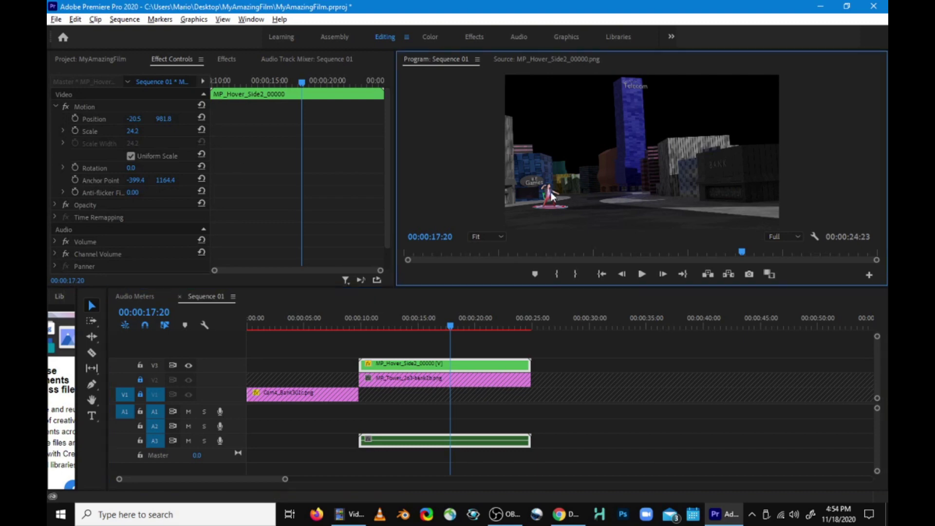
pyautogui.moveTo(547, 189); pyautogui.dragTo(596, 177)
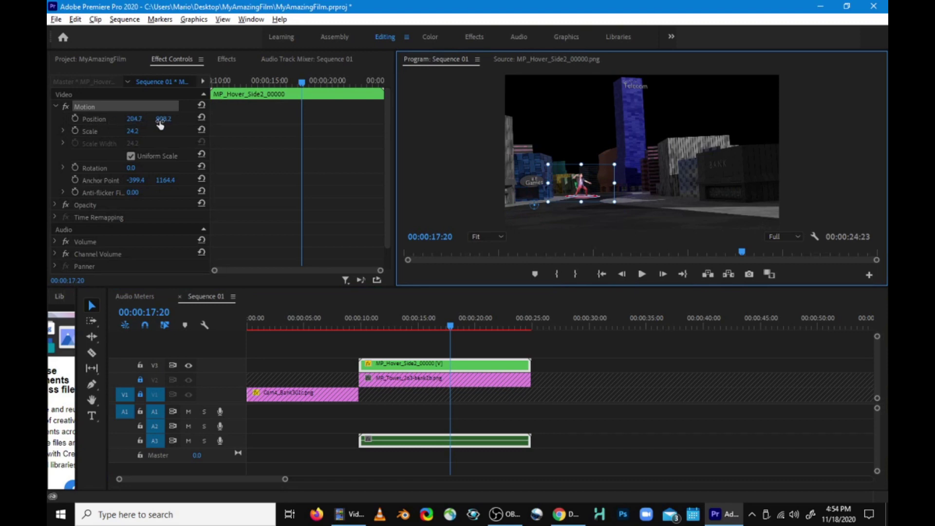
pyautogui.moveTo(581, 176); pyautogui.dragTo(564, 186)
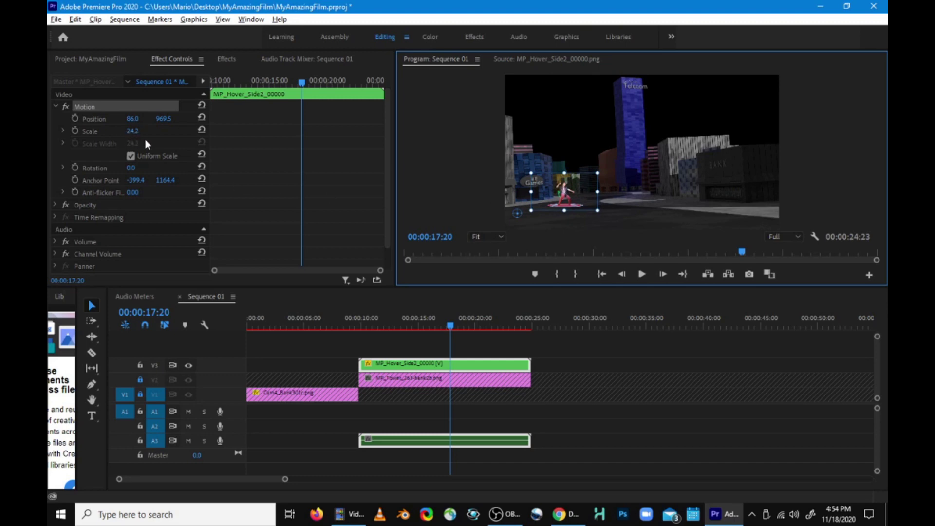
pyautogui.moveTo(598, 173); pyautogui.dragTo(552, 199)
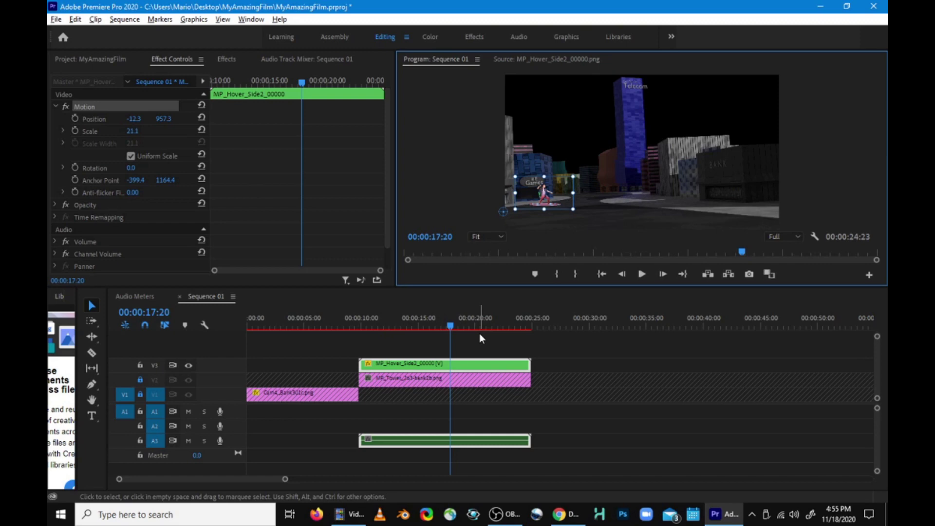
pyautogui.moveTo(547, 192)
pyautogui.mouseDown()
pyautogui.moveTo(637, 184)
pyautogui.moveTo(671, 193)
pyautogui.moveTo(534, 201)
pyautogui.mouseUp()
# Turn on Position keyframing for MP_Hover_Side2_00000 with a first keyframe at the clip's start, 00:00:09:23.
pyautogui.moveTo(453, 326); pyautogui.dragTo(414, 325)
pyautogui.moveTo(265, 83); pyautogui.dragTo(212, 86)
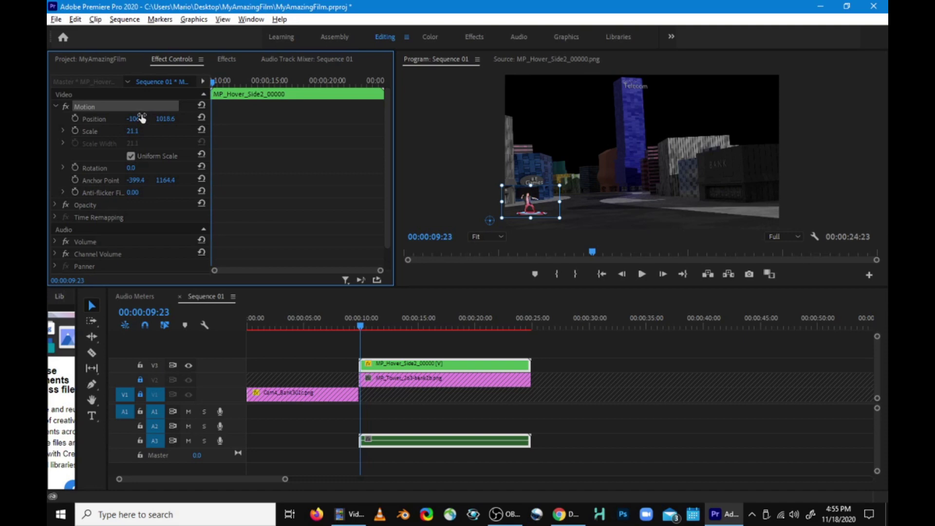
pyautogui.click(74, 118)
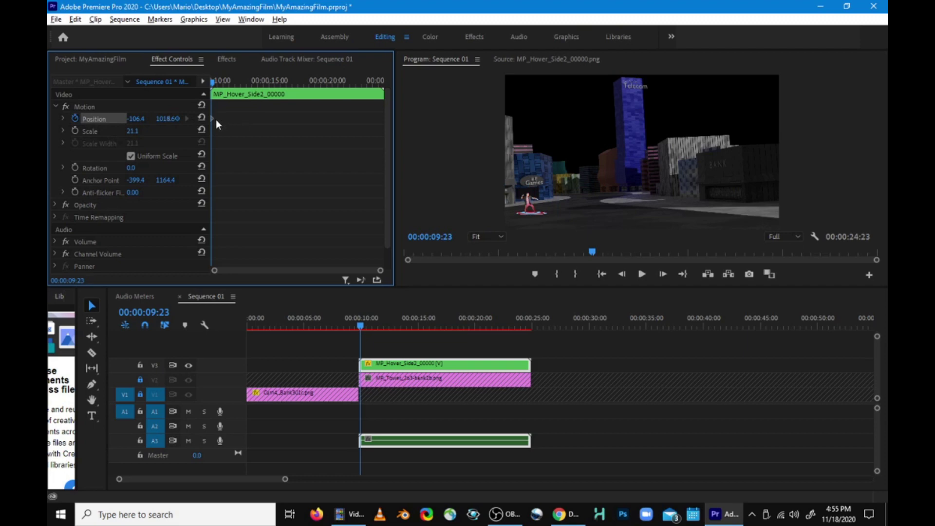
pyautogui.moveTo(212, 119); pyautogui.dragTo(240, 118)
pyautogui.moveTo(240, 118); pyautogui.dragTo(213, 119)
# Add a Position keyframe at the clip's end with the figure moved across the street to about 1416.5, 994, in front of the bank.
pyautogui.moveTo(213, 81); pyautogui.dragTo(384, 85)
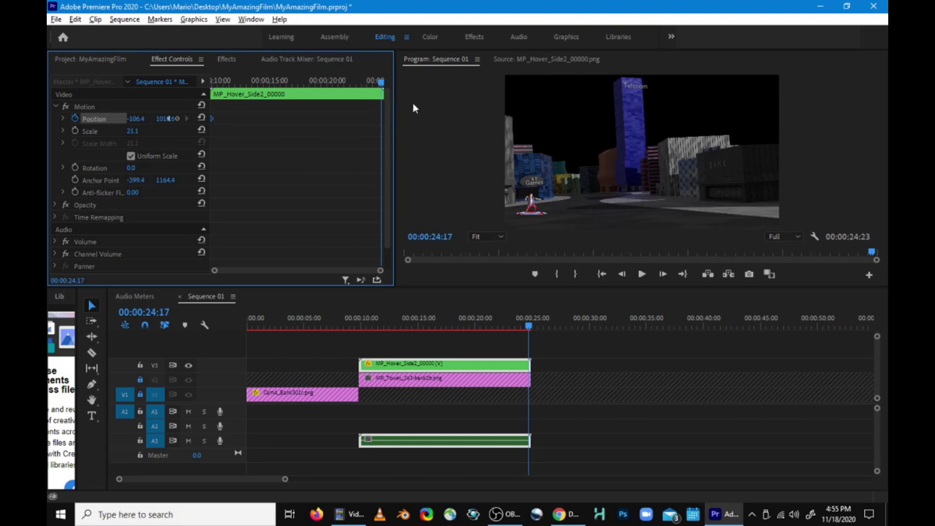
pyautogui.moveTo(379, 83)
pyautogui.mouseDown()
pyautogui.moveTo(344, 80)
pyautogui.moveTo(382, 83)
pyautogui.mouseUp()
pyautogui.click(532, 205)
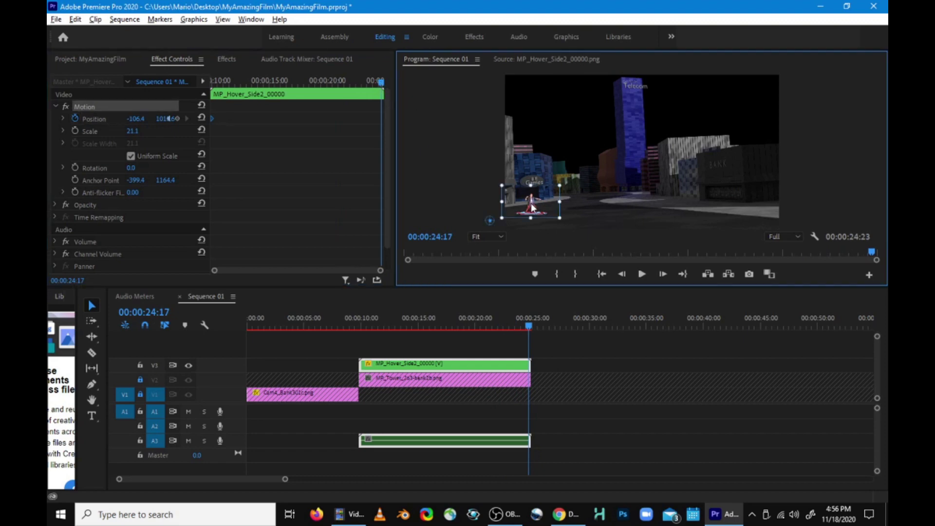
pyautogui.moveTo(532, 207); pyautogui.dragTo(751, 201)
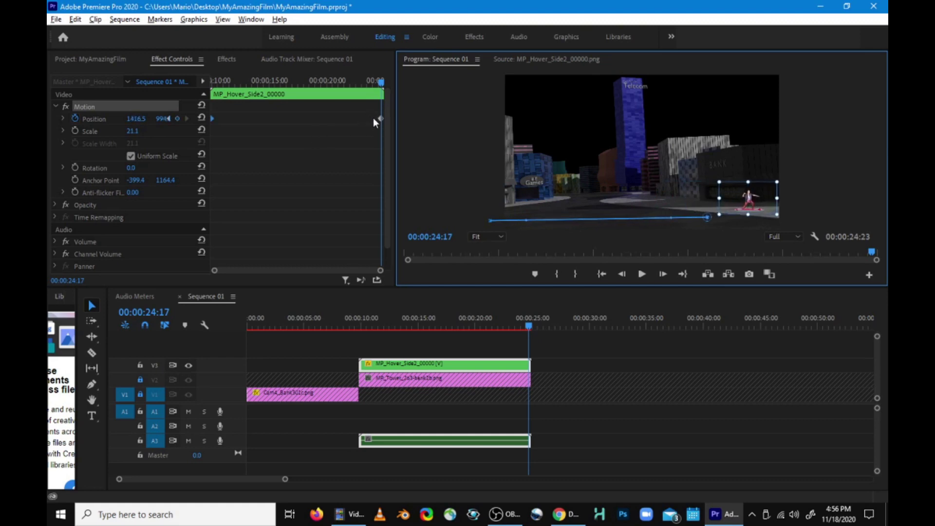
pyautogui.moveTo(381, 118)
pyautogui.mouseDown()
pyautogui.moveTo(359, 118)
pyautogui.moveTo(383, 118)
pyautogui.mouseUp()
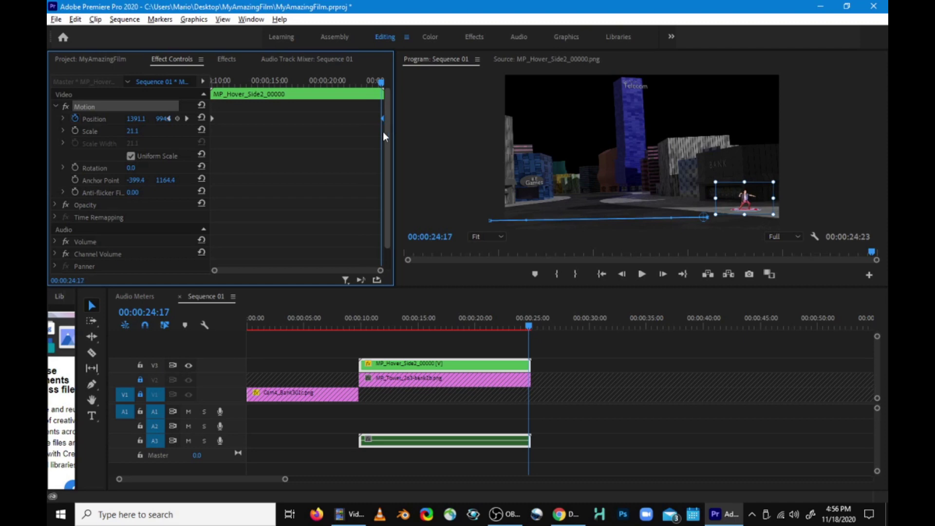
# Play back the hovering figure's movement from the beginning of the tower shot.
pyautogui.click(363, 320)
pyautogui.moveTo(382, 317); pyautogui.dragTo(362, 325)
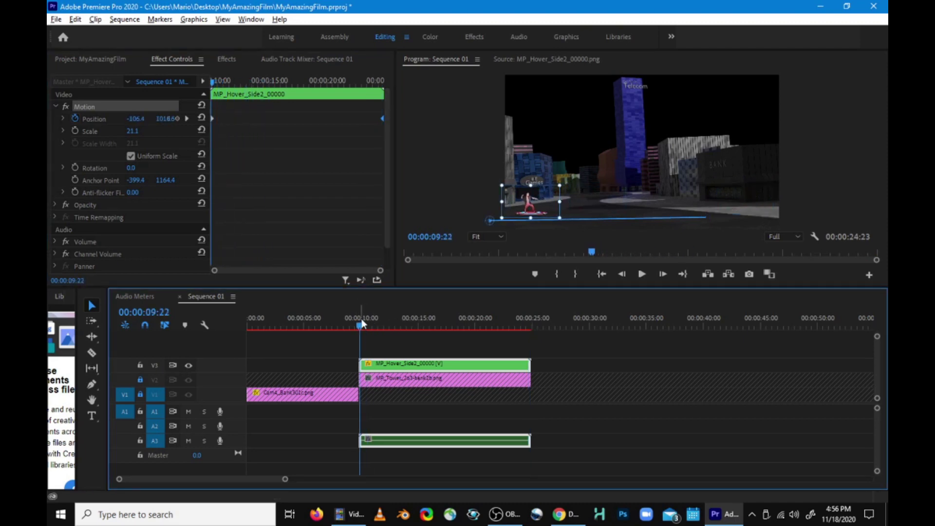
pyautogui.press('space')
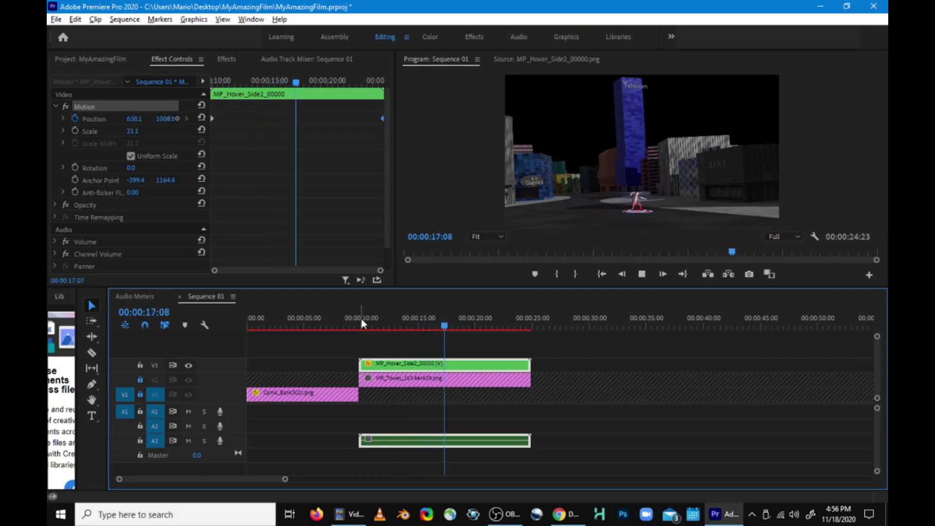
pyautogui.press('space')
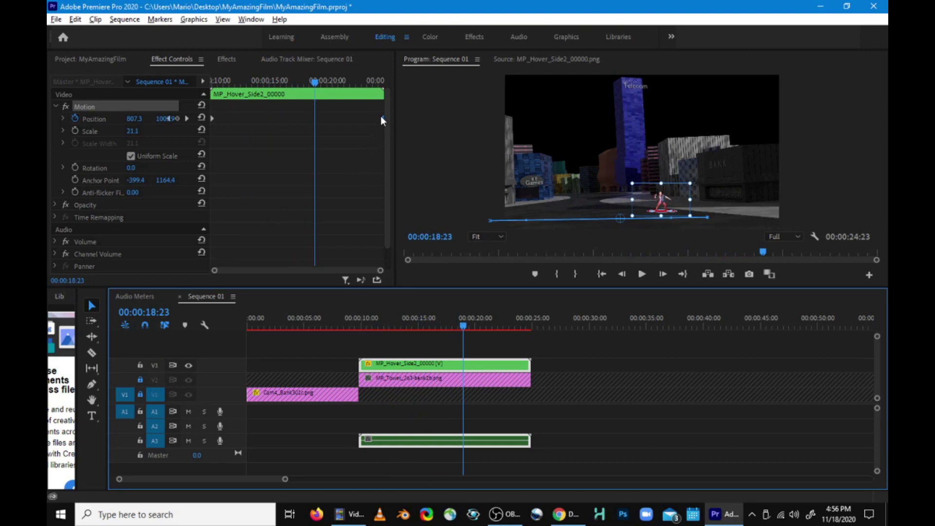
# Move the figure's ending Position keyframe back to just before the middle of the clip and play the faster movement.
pyautogui.moveTo(382, 121); pyautogui.dragTo(289, 121)
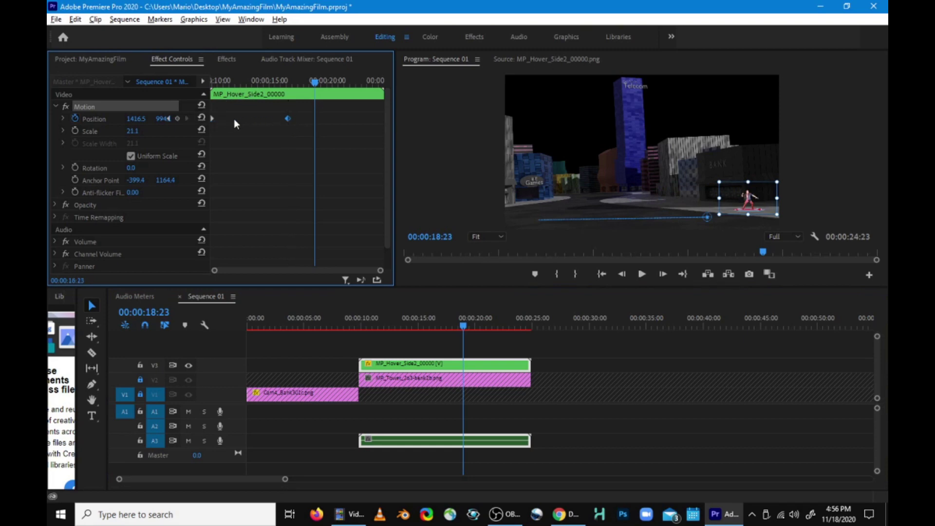
pyautogui.click(213, 80)
pyautogui.press('space')
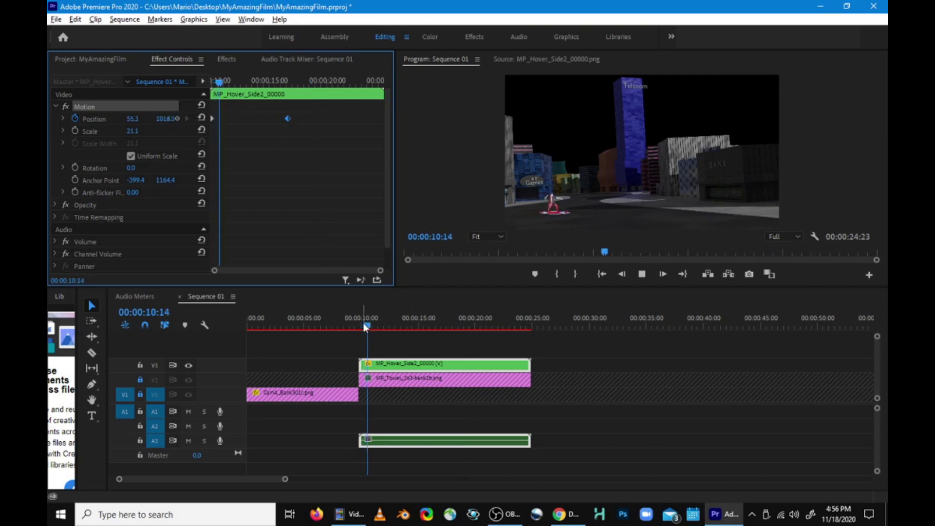
pyautogui.press('space')
# Move the figure's ending Position keyframe to about 00:00:11:13 and play back the quick dash across the street.
pyautogui.moveTo(288, 119); pyautogui.dragTo(230, 124)
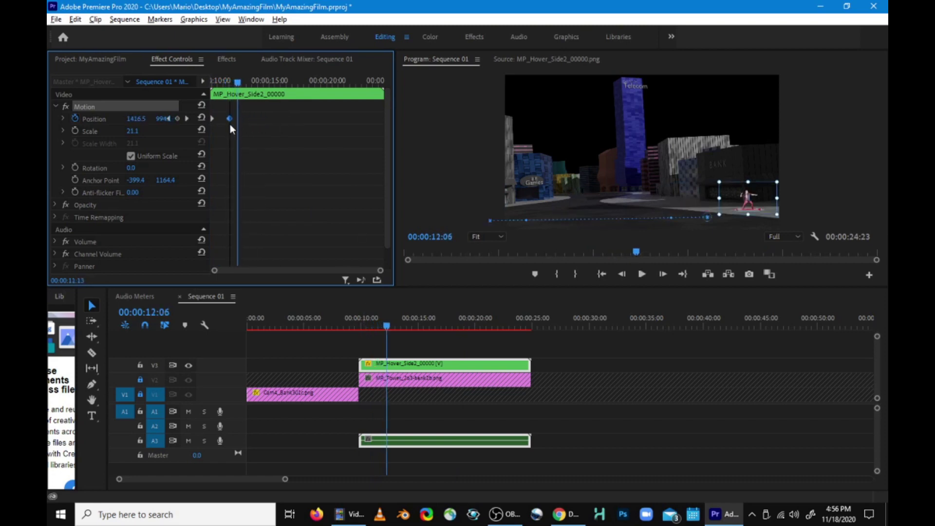
pyautogui.click(215, 82)
pyautogui.press('j')
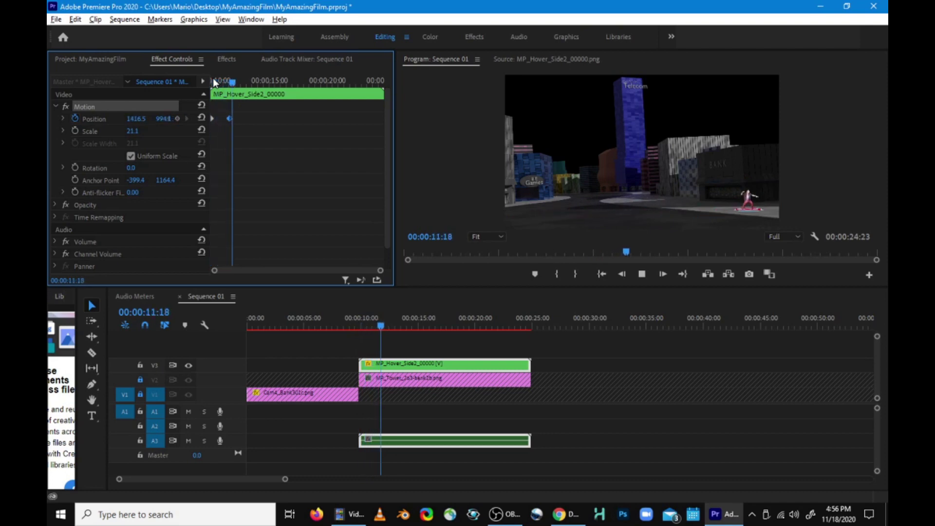
pyautogui.press('space')
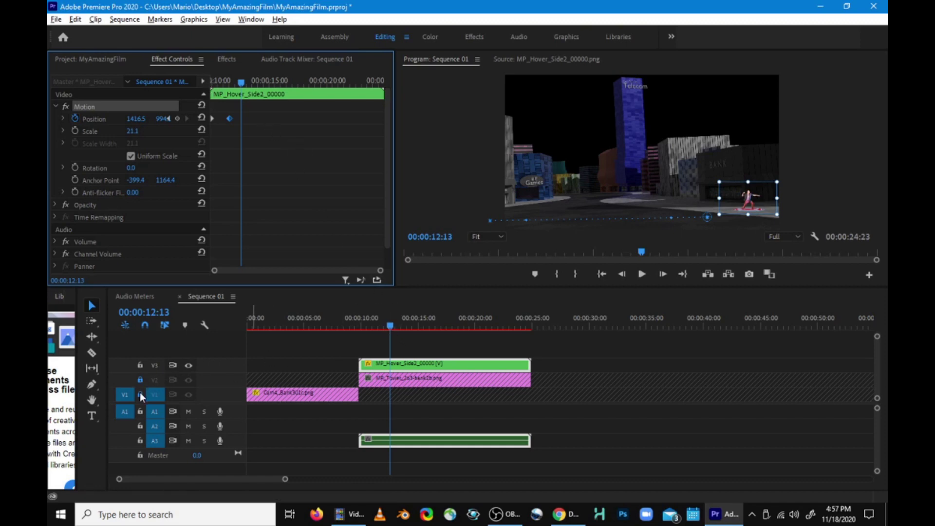
# Unlock track V1 and shift the Cam4_Bank301c.png image right to about 1125.8, 572.7 near the sequence's start.
pyautogui.click(297, 323)
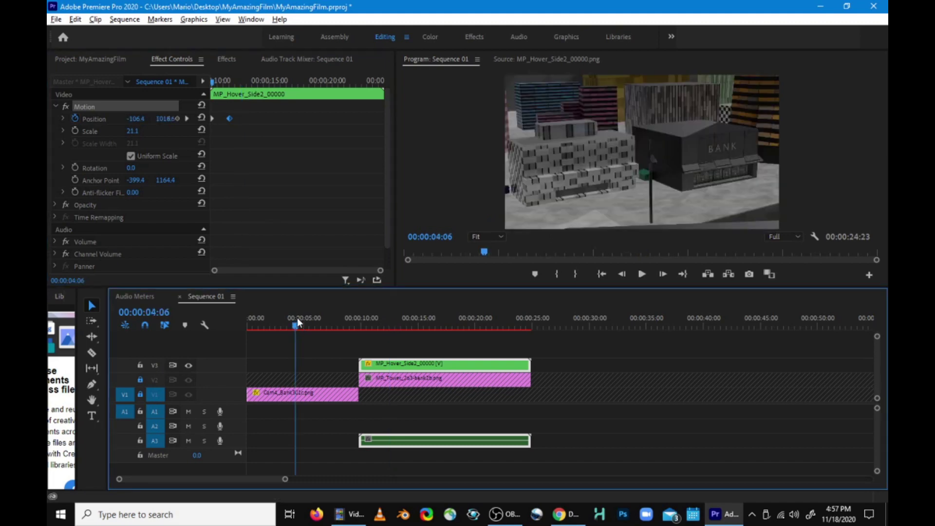
pyautogui.moveTo(289, 325); pyautogui.dragTo(248, 320)
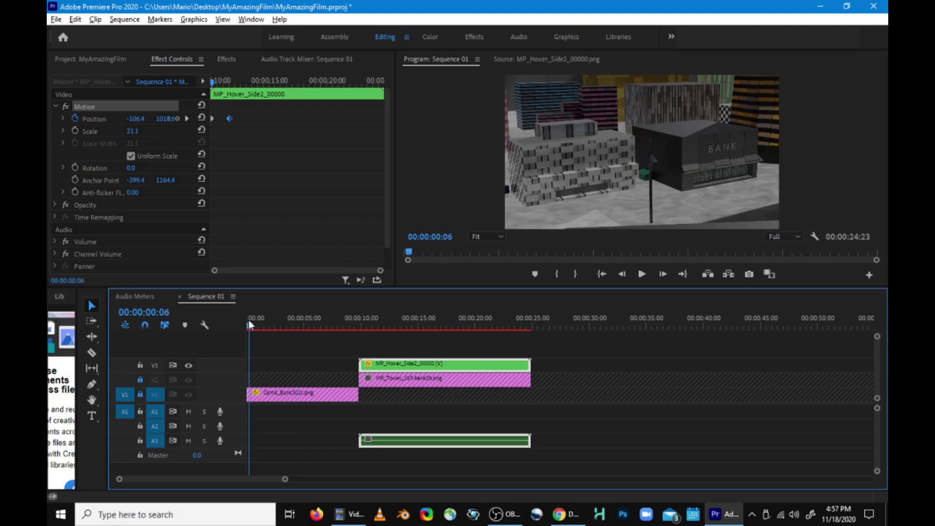
pyautogui.click(141, 395)
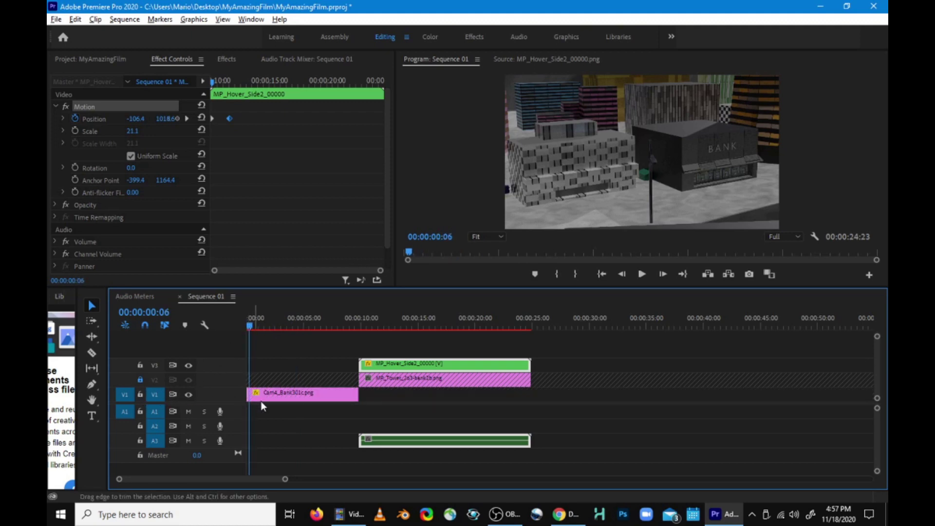
pyautogui.click(573, 164)
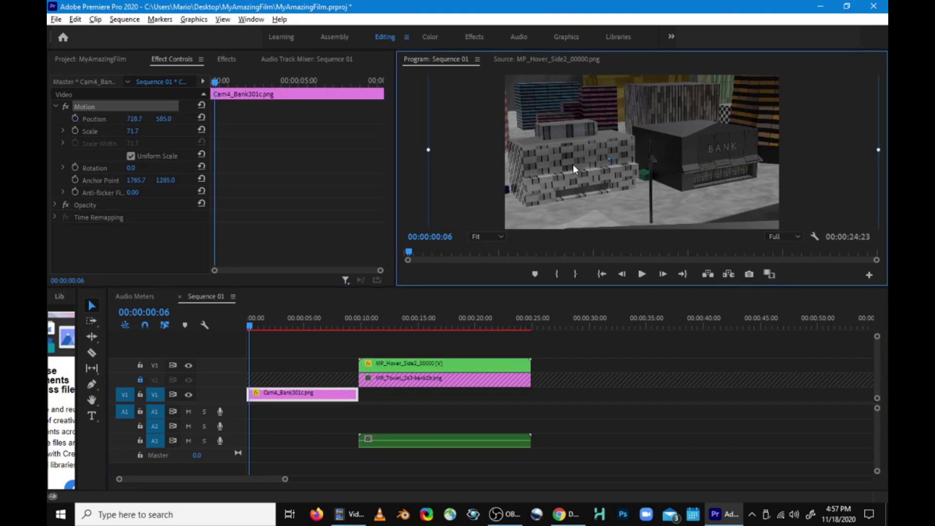
pyautogui.moveTo(567, 182); pyautogui.dragTo(624, 180)
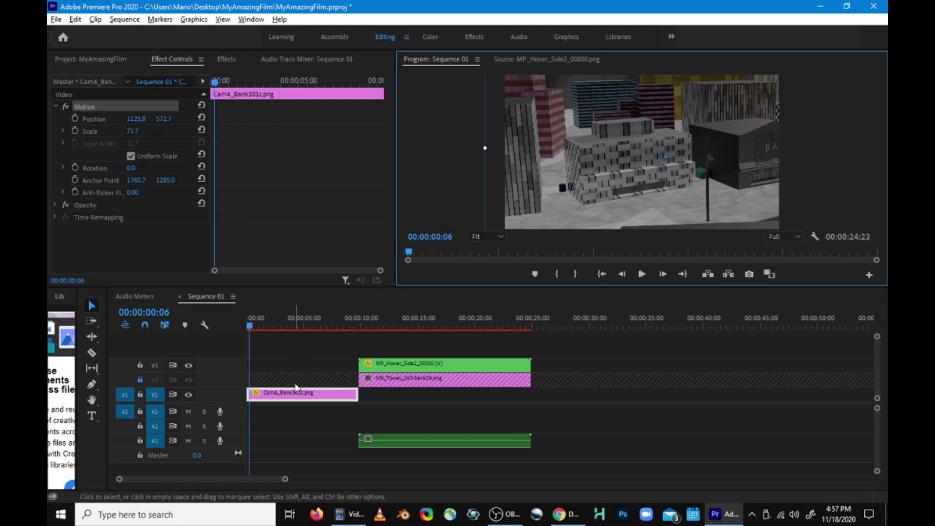
# Turn on Position keyframing for Cam4_Bank301c.png with a first keyframe at 00:00:00:00.
pyautogui.click(303, 352)
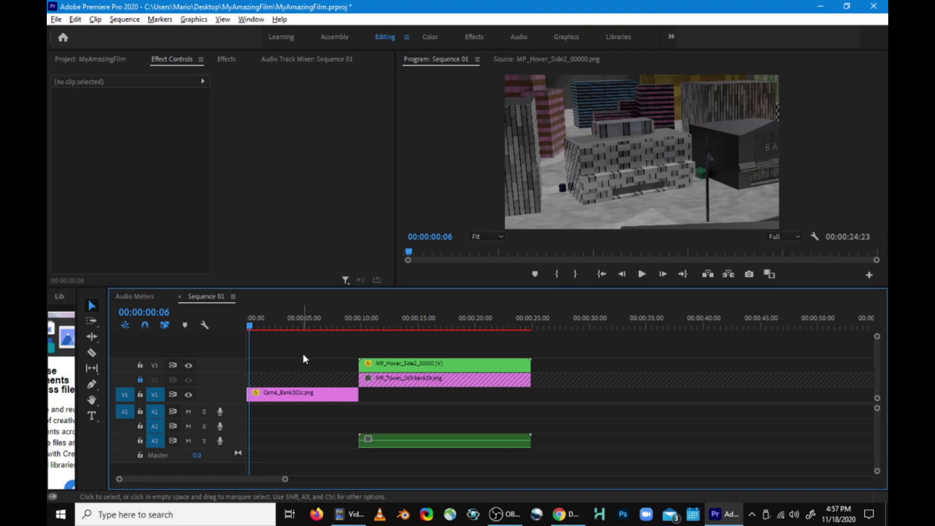
pyautogui.click(303, 395)
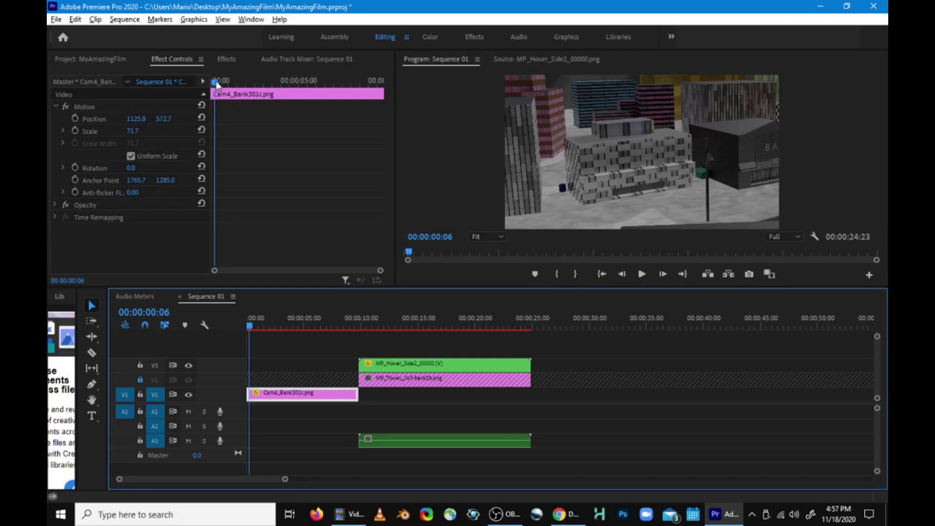
pyautogui.moveTo(215, 84)
pyautogui.mouseDown()
pyautogui.moveTo(232, 80)
pyautogui.moveTo(207, 85)
pyautogui.mouseUp()
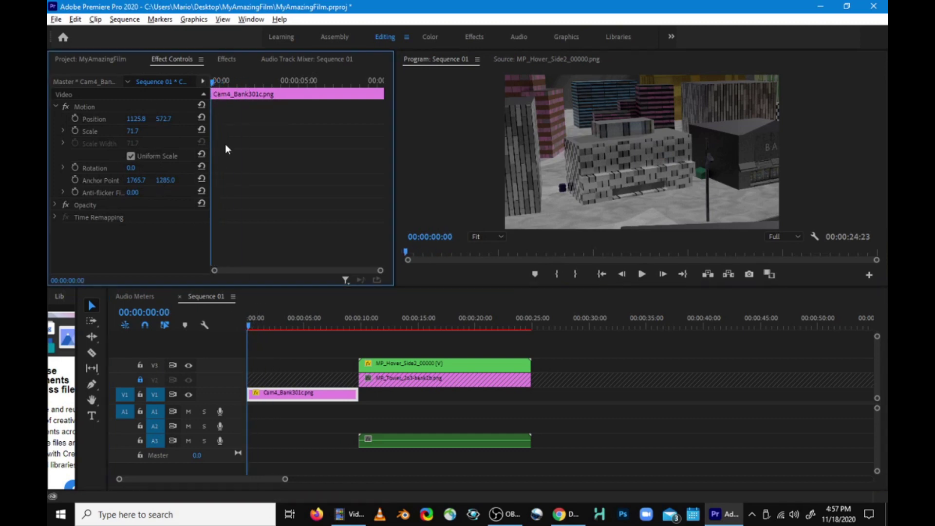
pyautogui.click(74, 119)
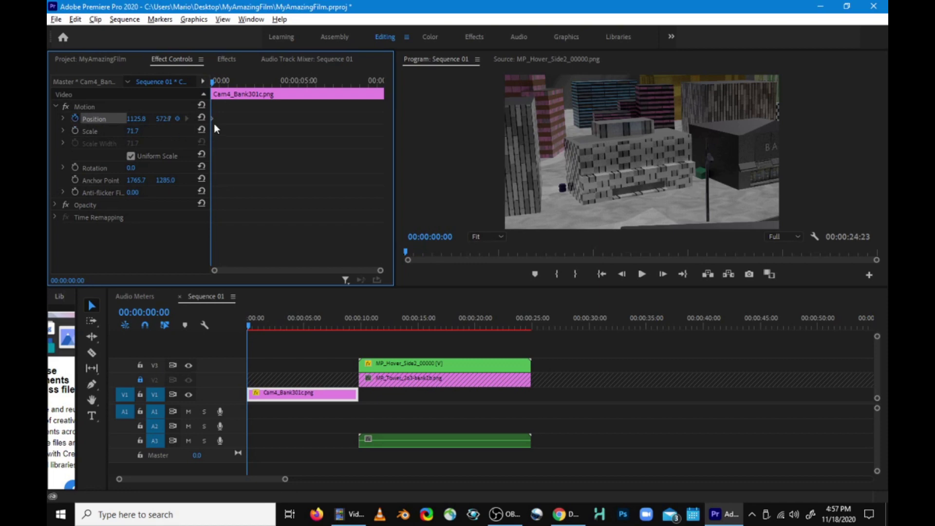
pyautogui.moveTo(213, 119)
pyautogui.mouseDown()
pyautogui.moveTo(236, 118)
pyautogui.moveTo(213, 121)
pyautogui.mouseUp()
# Add a Position keyframe at the end of Cam4_Bank301c.png with the image shifted left and up to about 671.4, 495.
pyautogui.moveTo(215, 83); pyautogui.dragTo(381, 87)
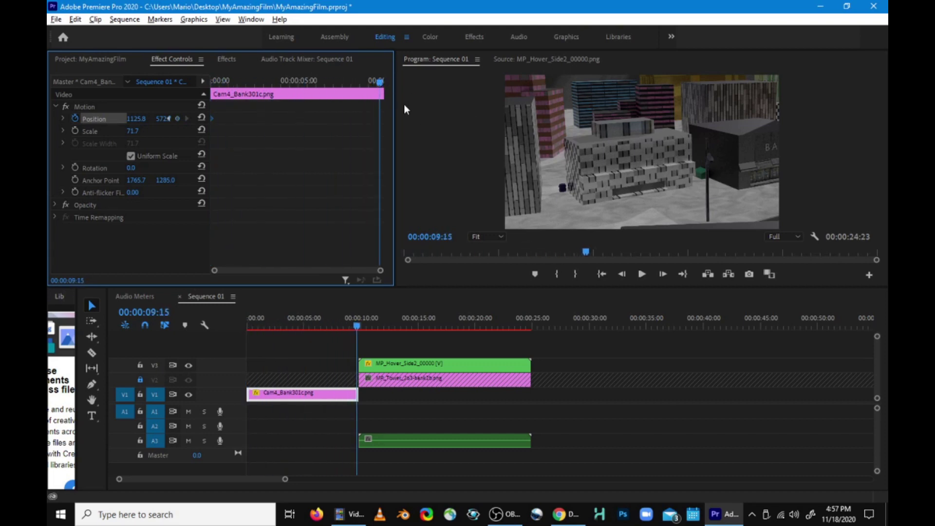
pyautogui.click(711, 168)
pyautogui.moveTo(737, 168); pyautogui.dragTo(673, 157)
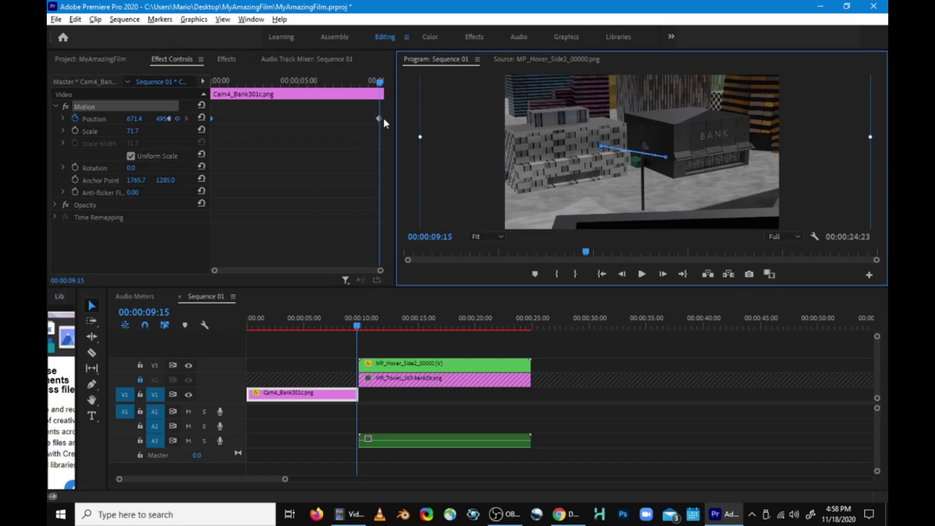
pyautogui.moveTo(379, 118); pyautogui.dragTo(354, 117)
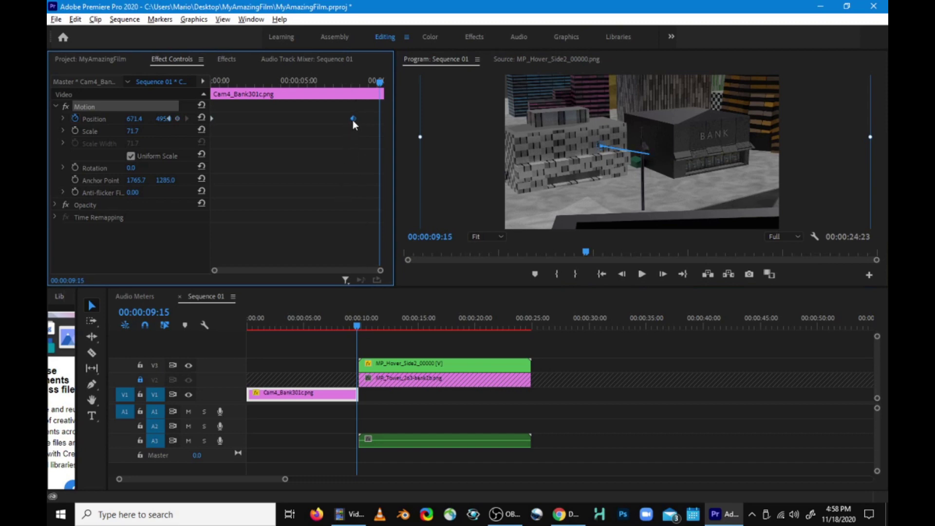
pyautogui.moveTo(388, 119); pyautogui.dragTo(390, 118)
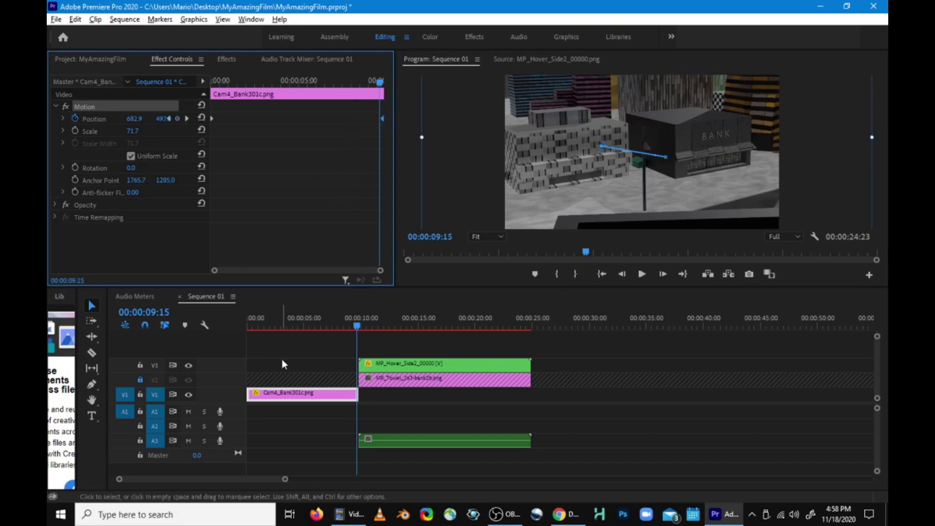
# Play back the bank image's pan from near the beginning of Sequence 01.
pyautogui.click(252, 319)
pyautogui.click(252, 320)
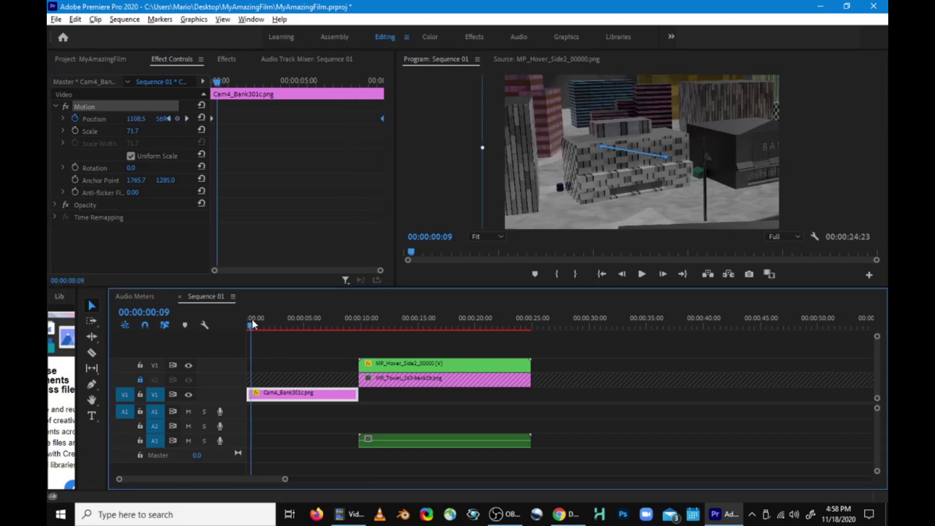
pyautogui.press('space')
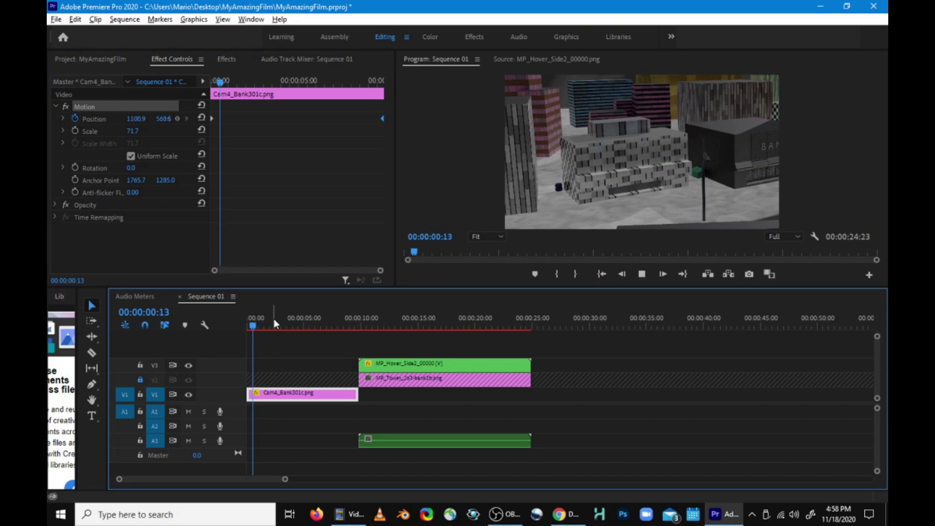